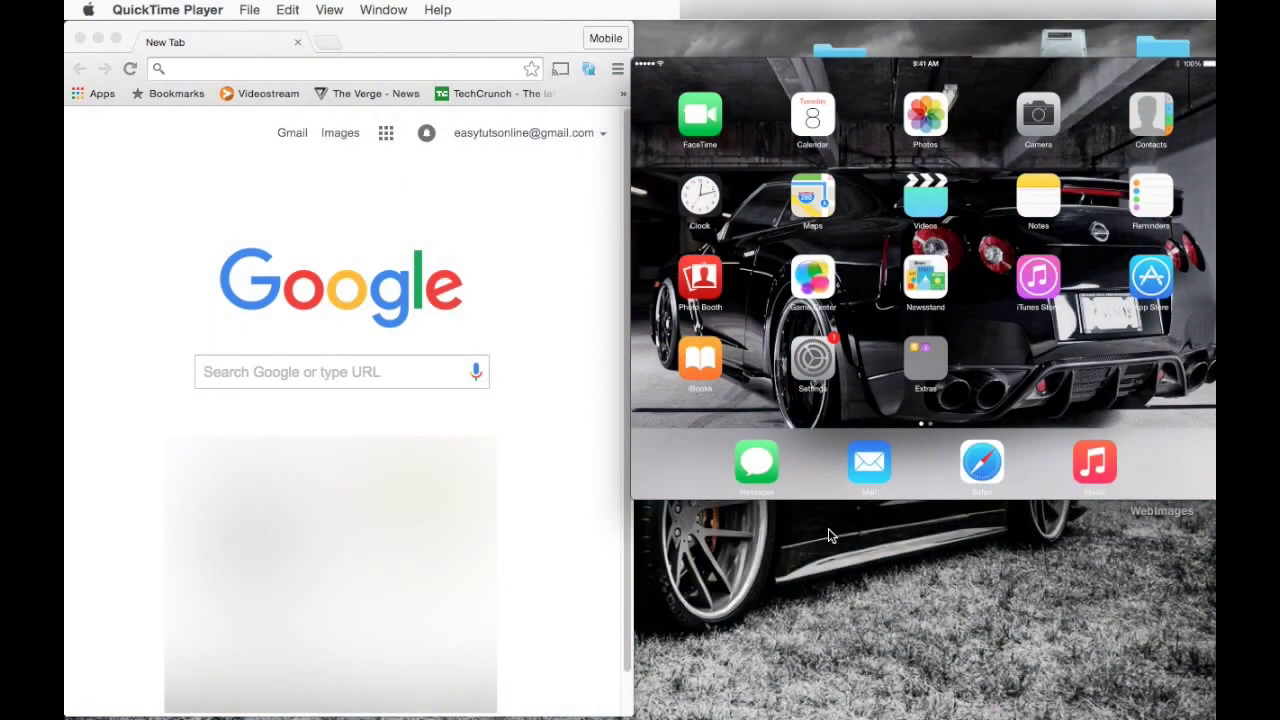
# Step: Open the App Store on the mirrored iPad
pyautogui.moveTo(890, 487)
pyautogui.moveTo(766, 479)
pyautogui.click(1150, 278)
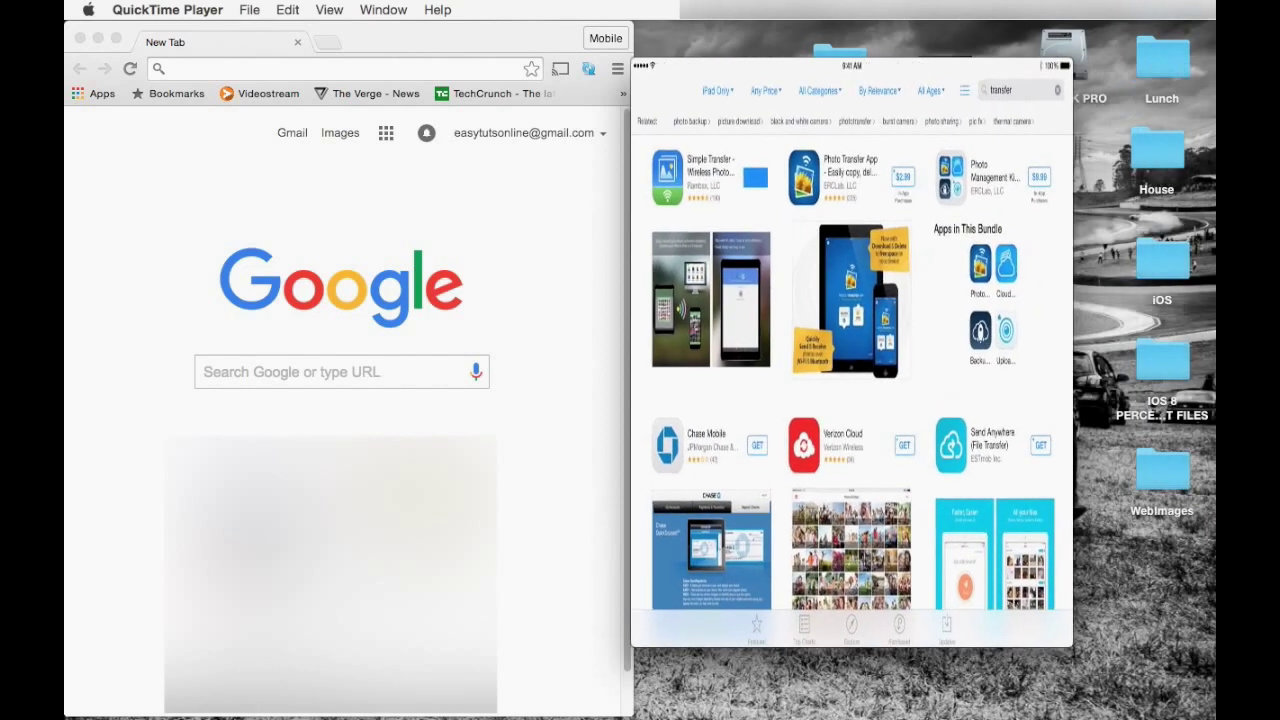
# Step: Move the mirrored iPad window slightly away from the browser and load 192.168.0.13 in Chrome
pyautogui.moveTo(866, 72)
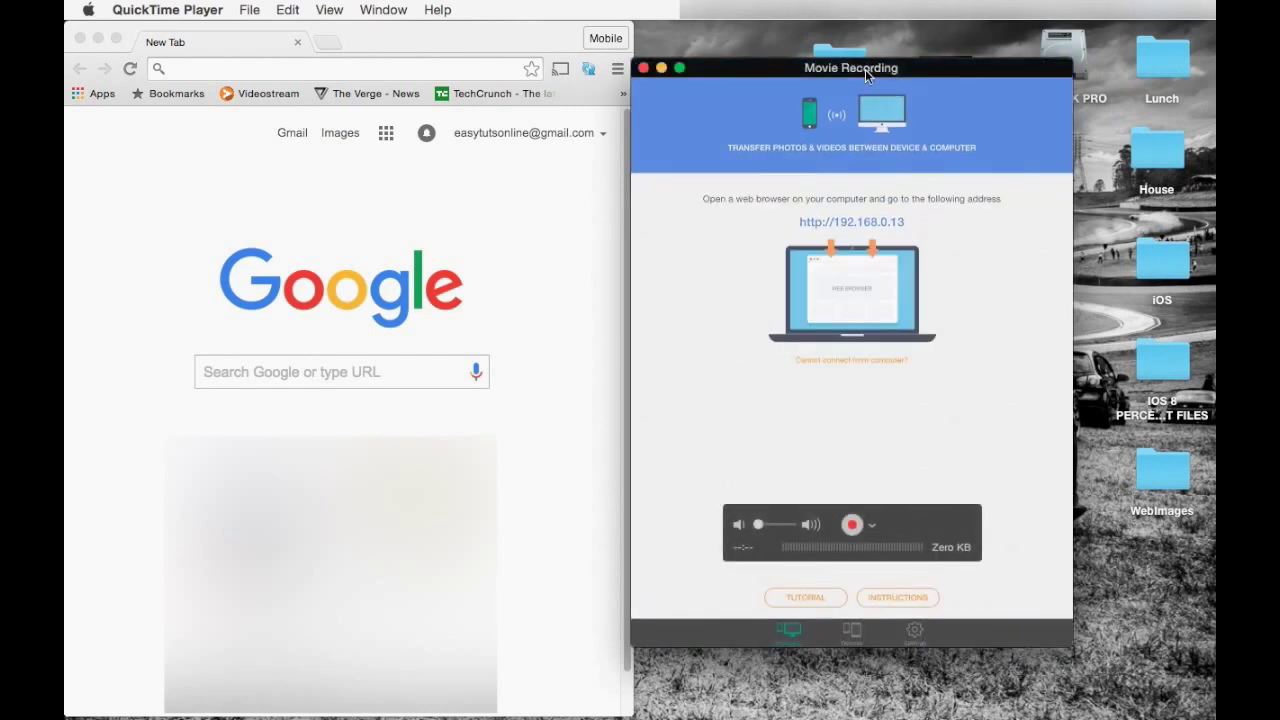
pyautogui.moveTo(866, 72); pyautogui.dragTo(888, 71)
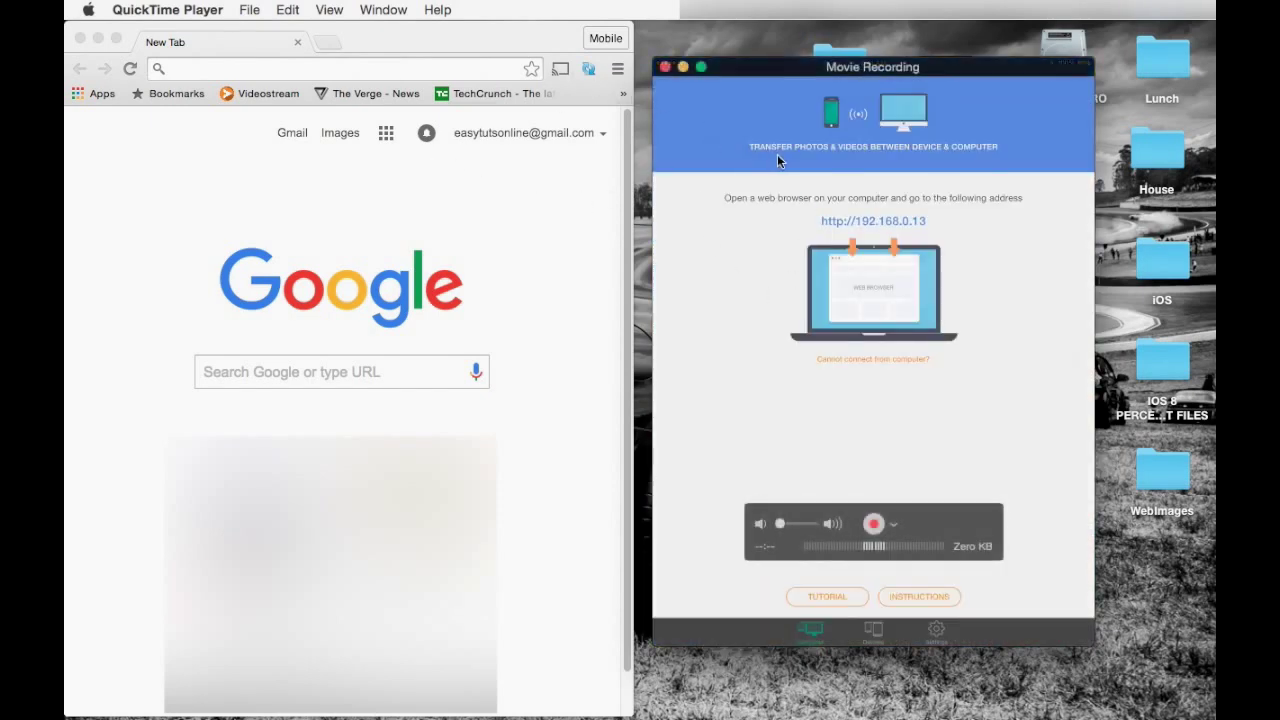
pyautogui.click(440, 70)
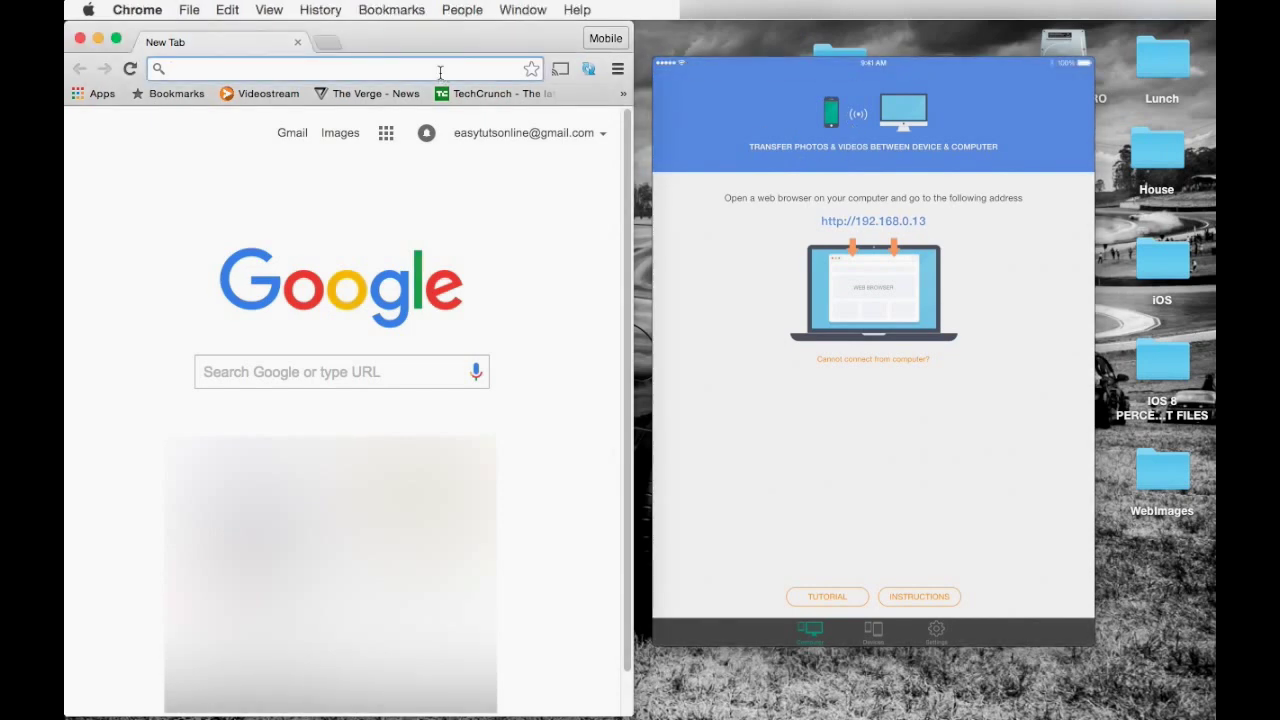
pyautogui.write('192.16')
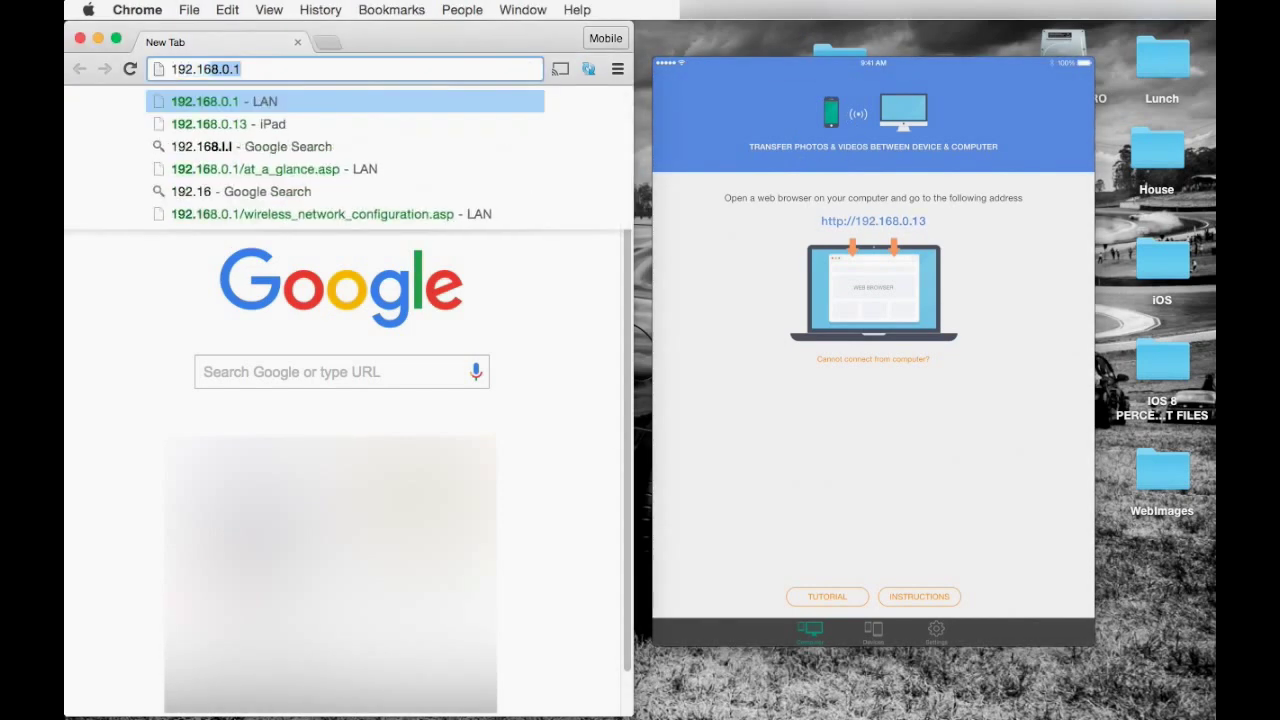
pyautogui.write('8.0.13')
pyautogui.press('Return')
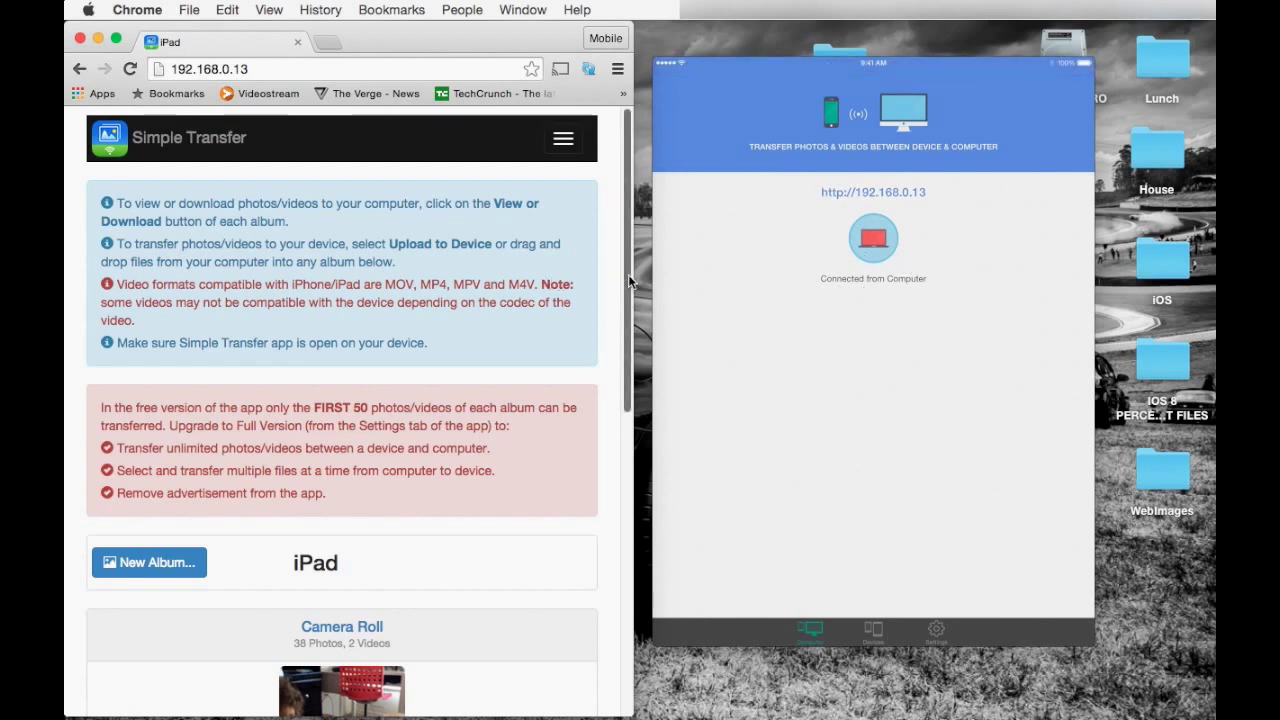
# Step: Open the iPad's Camera Roll album for viewing or downloading from the Simple Transfer page
pyautogui.scroll(-1, 515, 374)
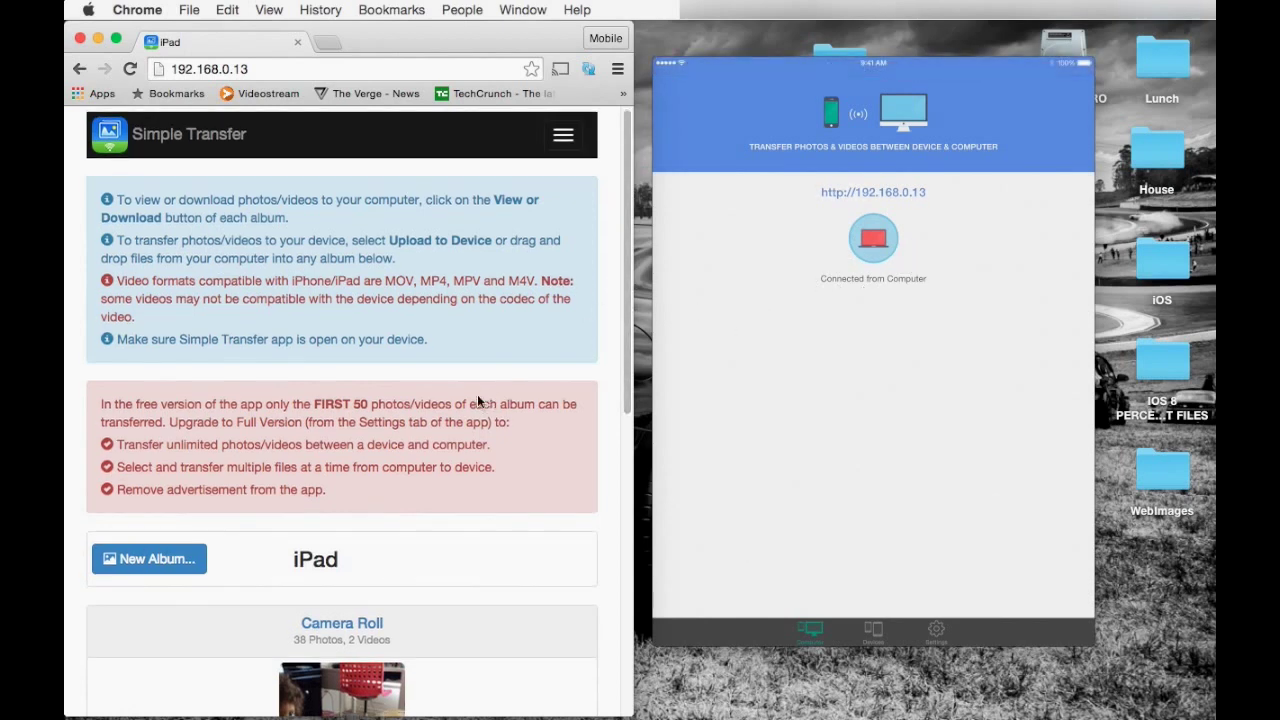
pyautogui.scroll(-5, 458, 400)
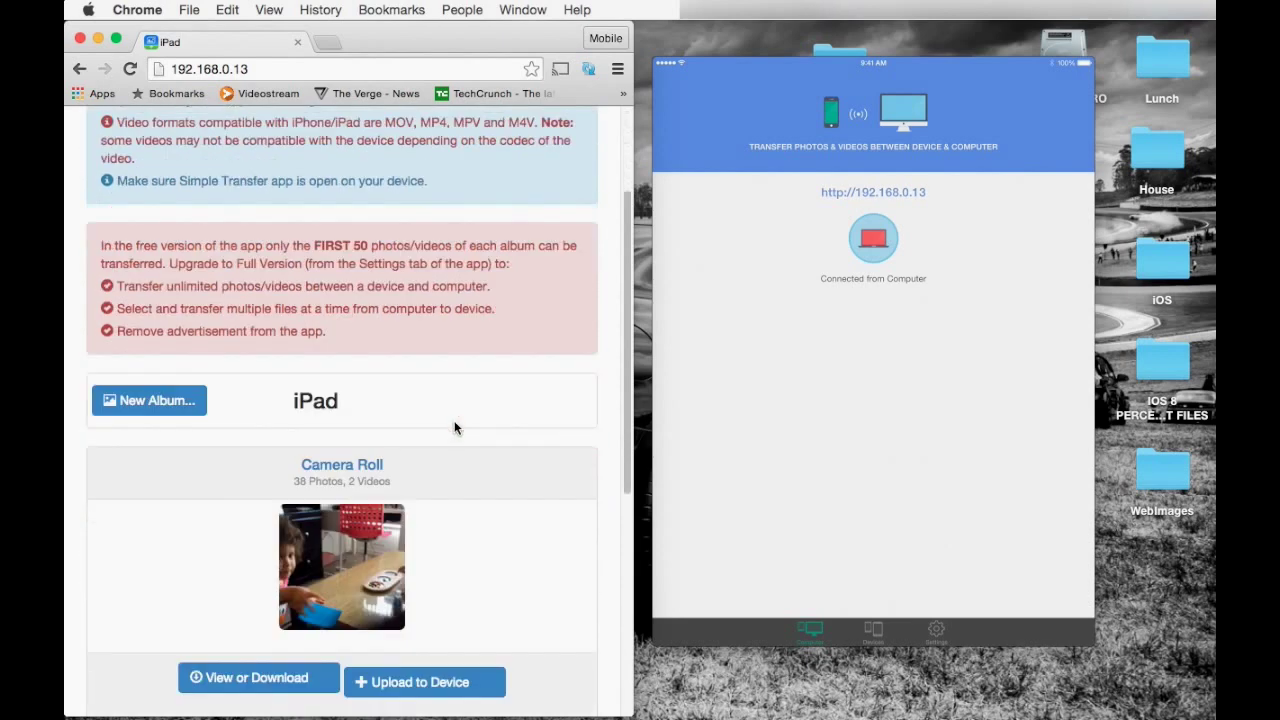
pyautogui.scroll(-1, 488, 405)
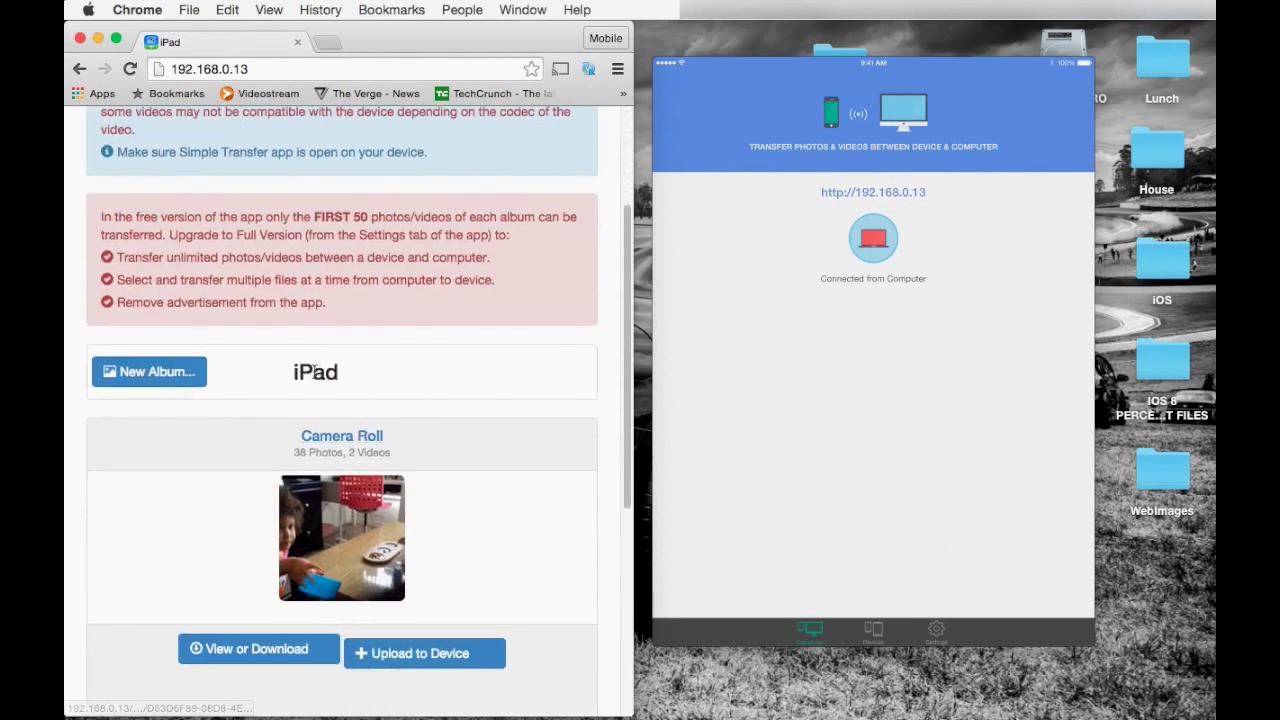
pyautogui.scroll(-1, 312, 400)
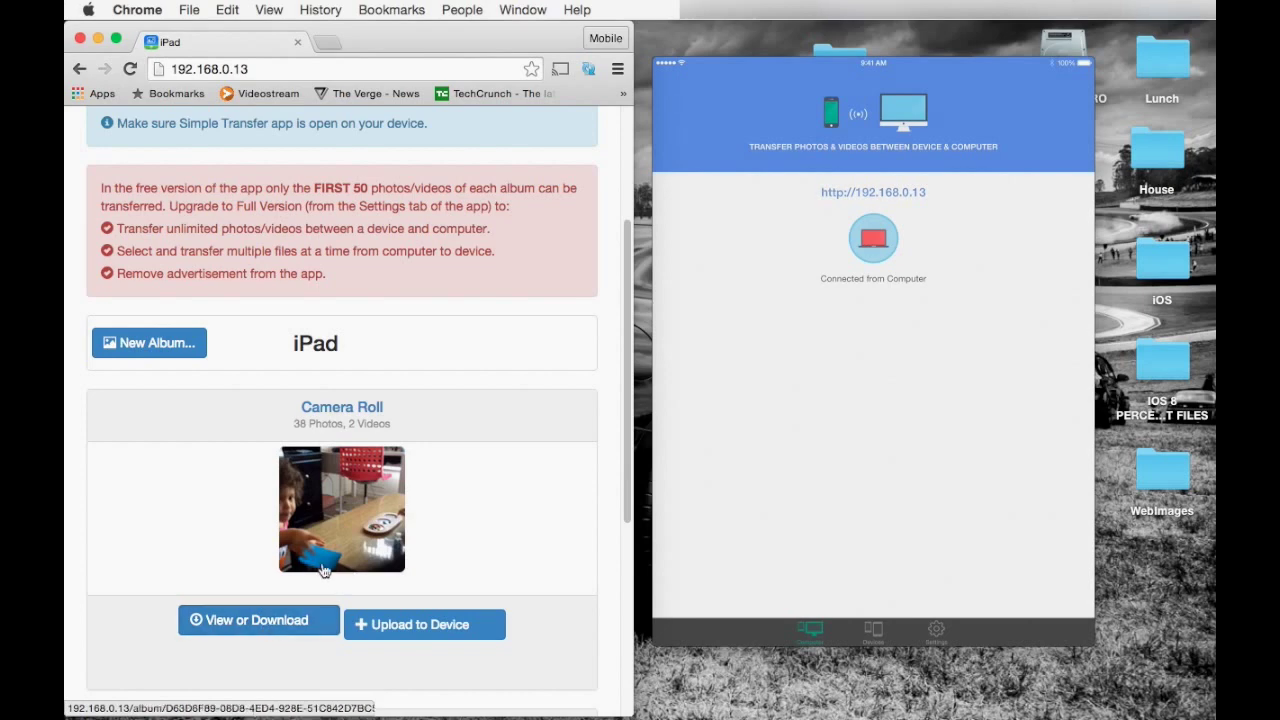
pyautogui.scroll(-3, 293, 587)
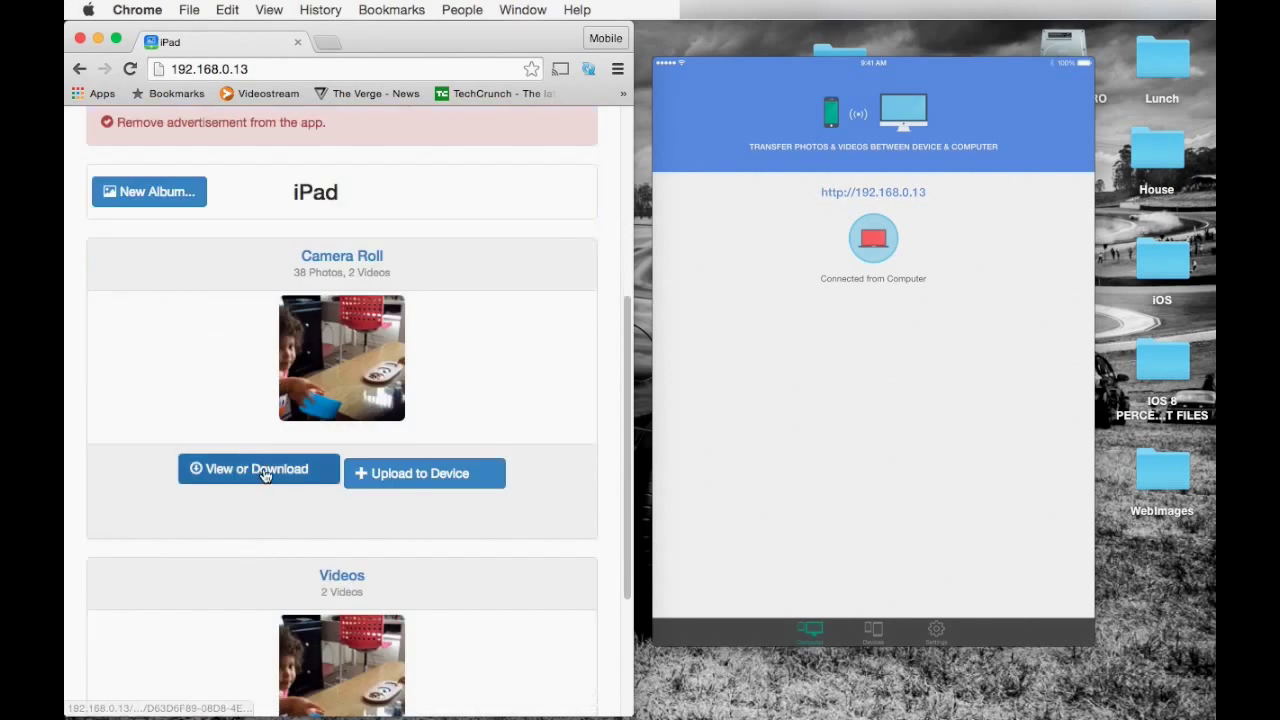
pyautogui.click(265, 471)
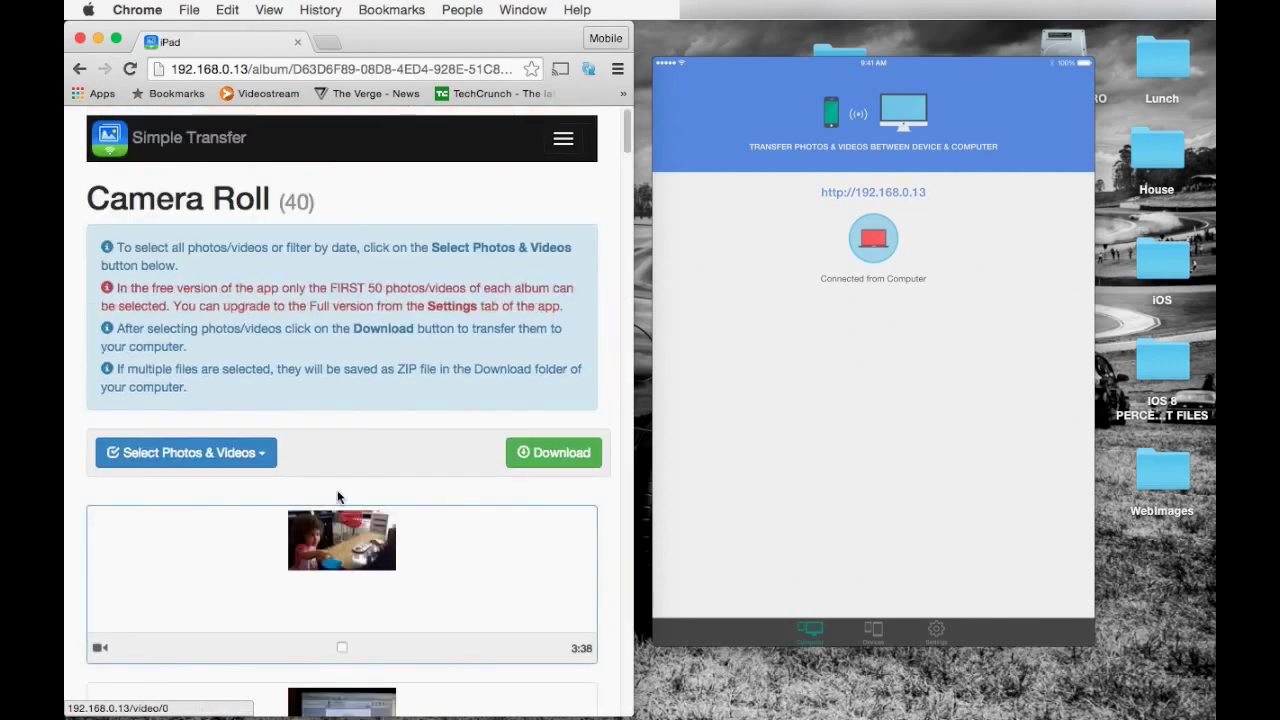
# Step: Examine the Camera Roll items and the options for selecting photos and videos in bulk
pyautogui.scroll(-1, 340, 510)
pyautogui.scroll(-2, 344, 518)
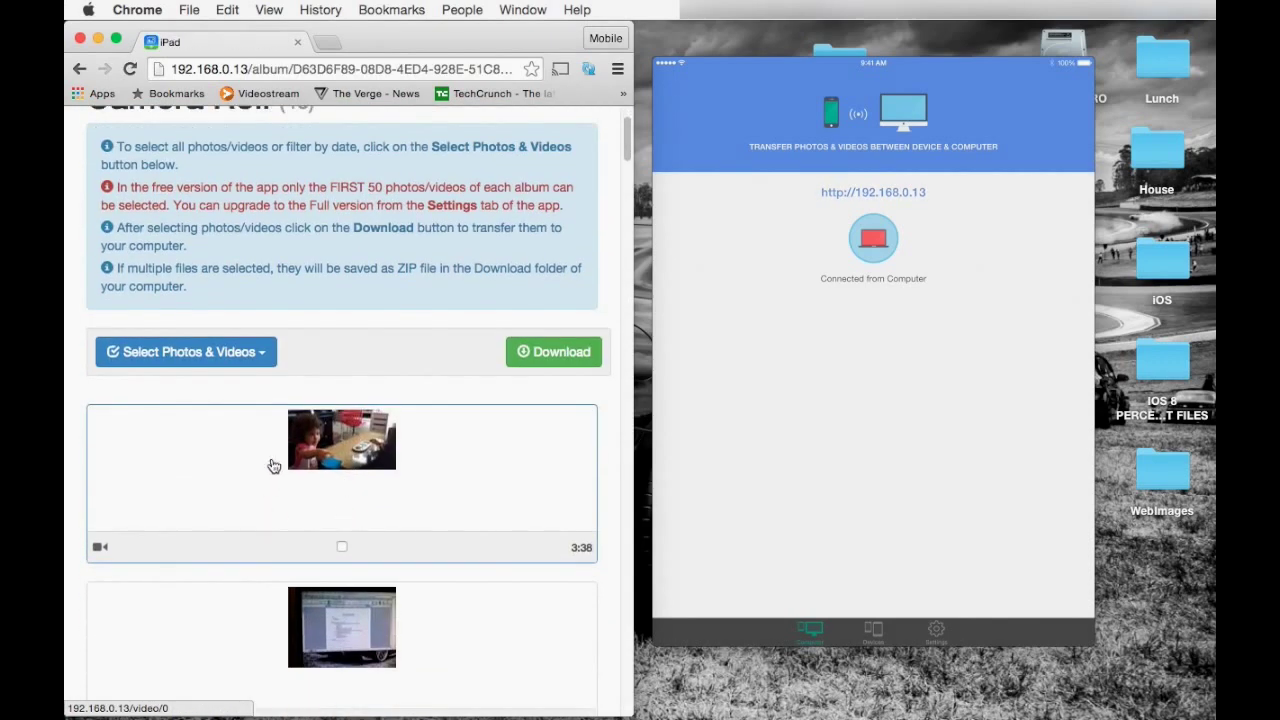
pyautogui.scroll(-2, 285, 432)
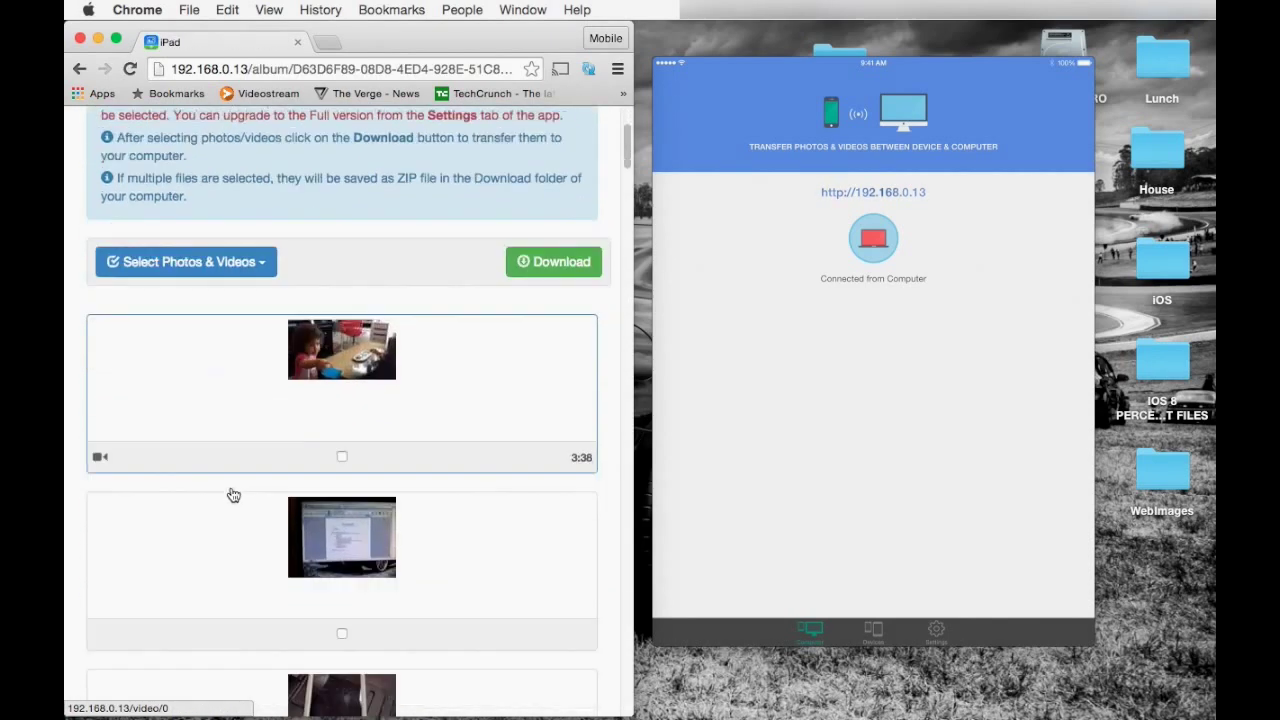
pyautogui.click(258, 266)
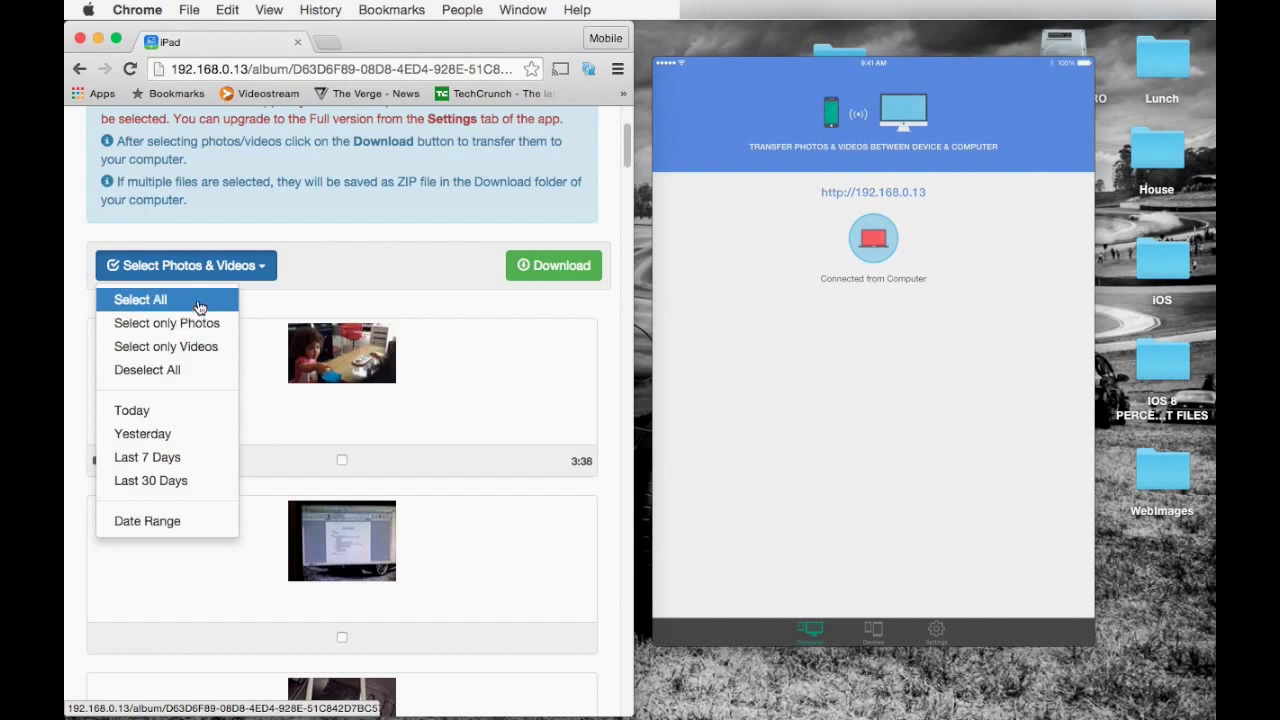
pyautogui.click(370, 278)
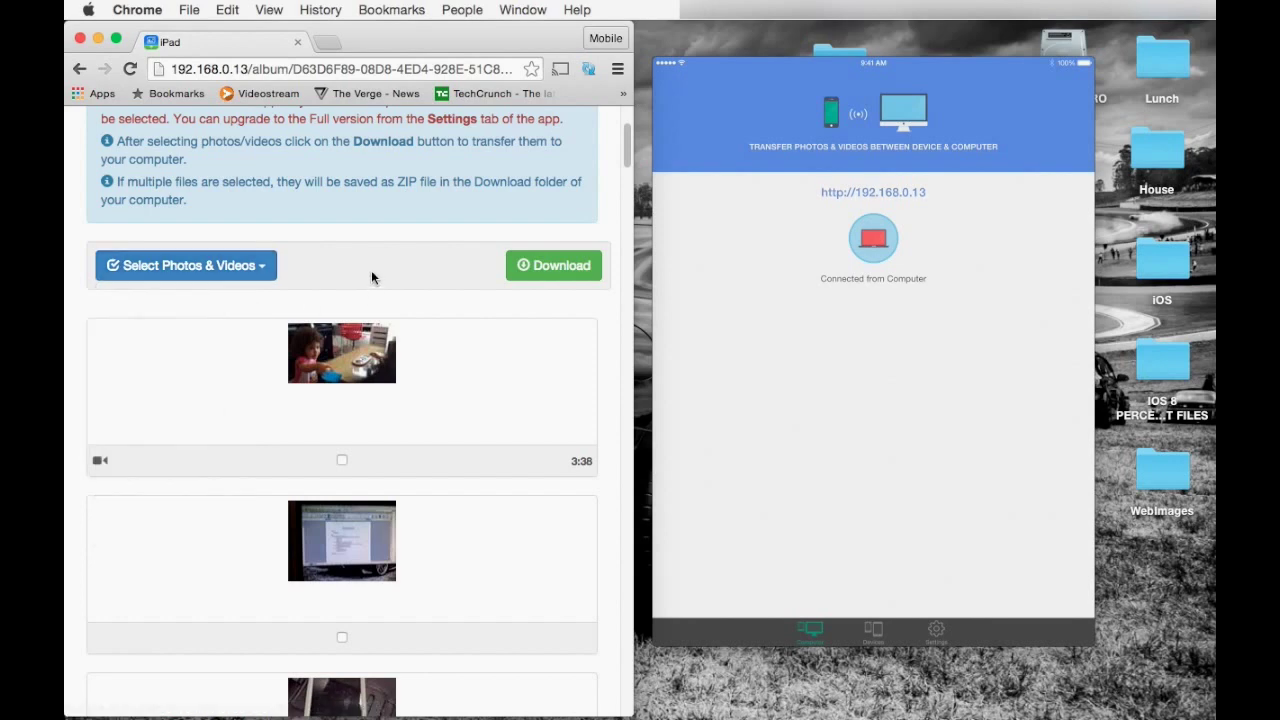
# Step: Select the two photos directly below the first video in the Camera Roll for download
pyautogui.scroll(-3, 389, 397)
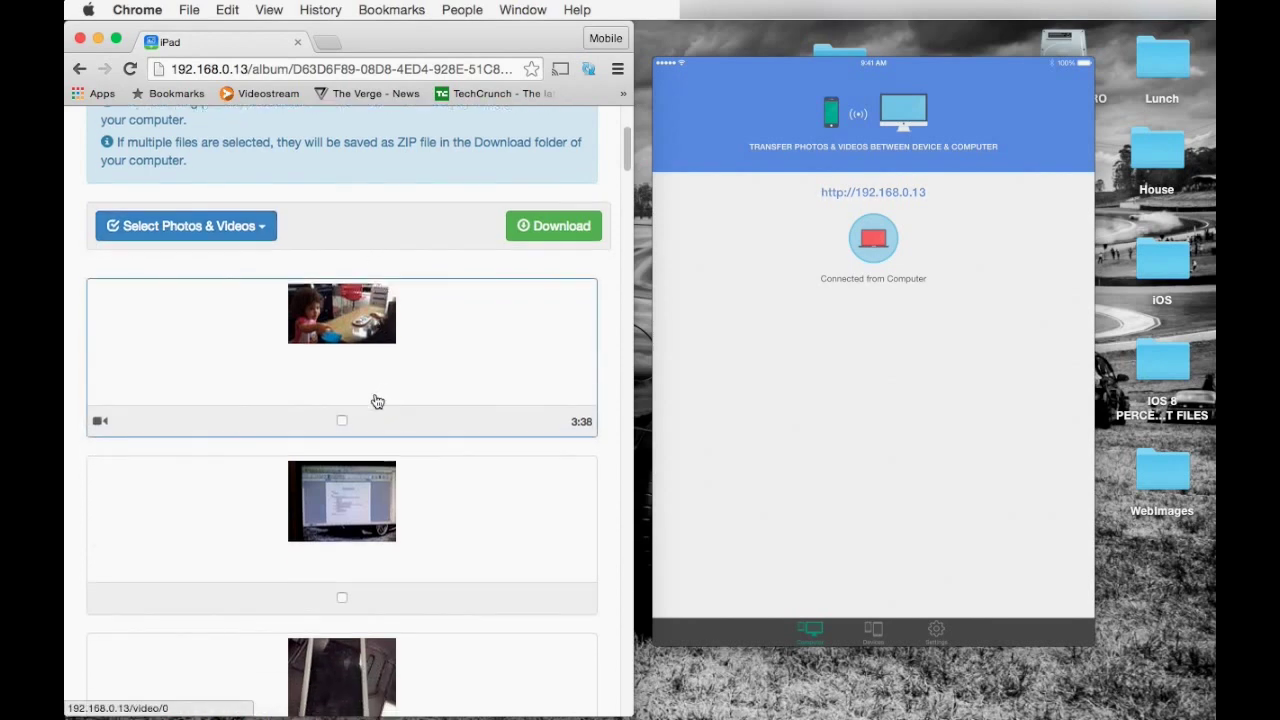
pyautogui.scroll(-4, 370, 480)
pyautogui.click(343, 449)
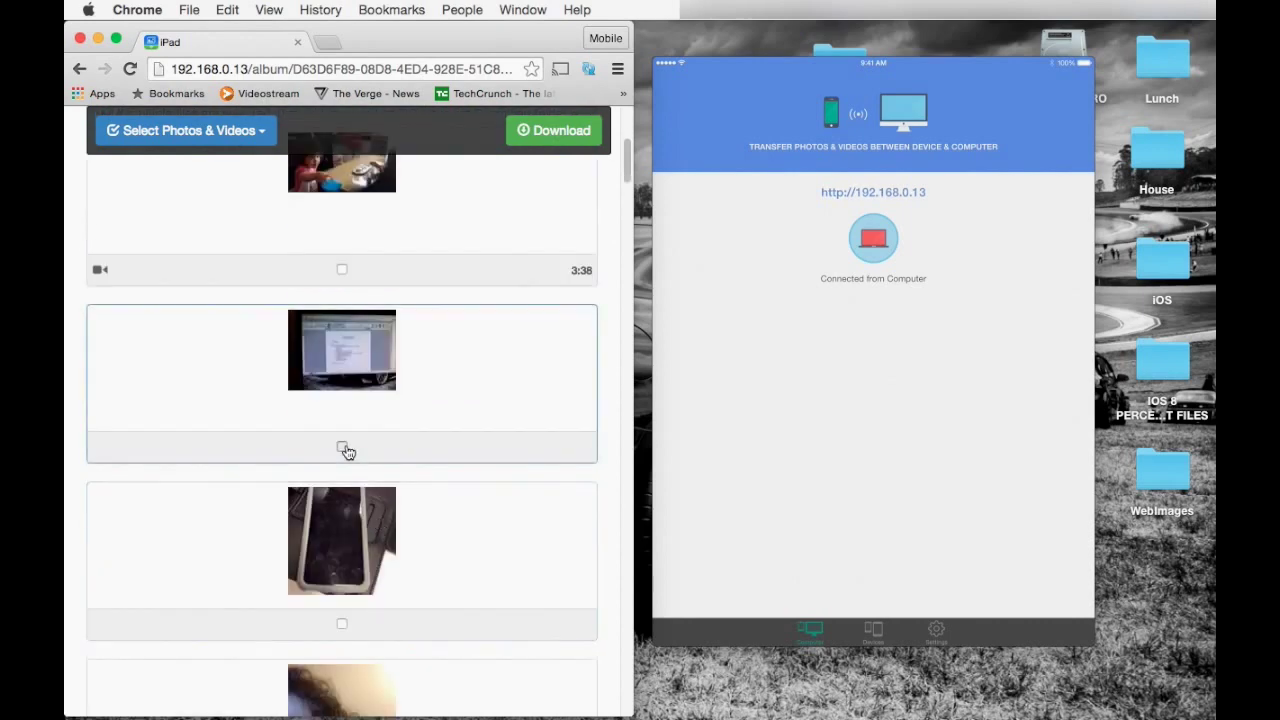
pyautogui.click(342, 656)
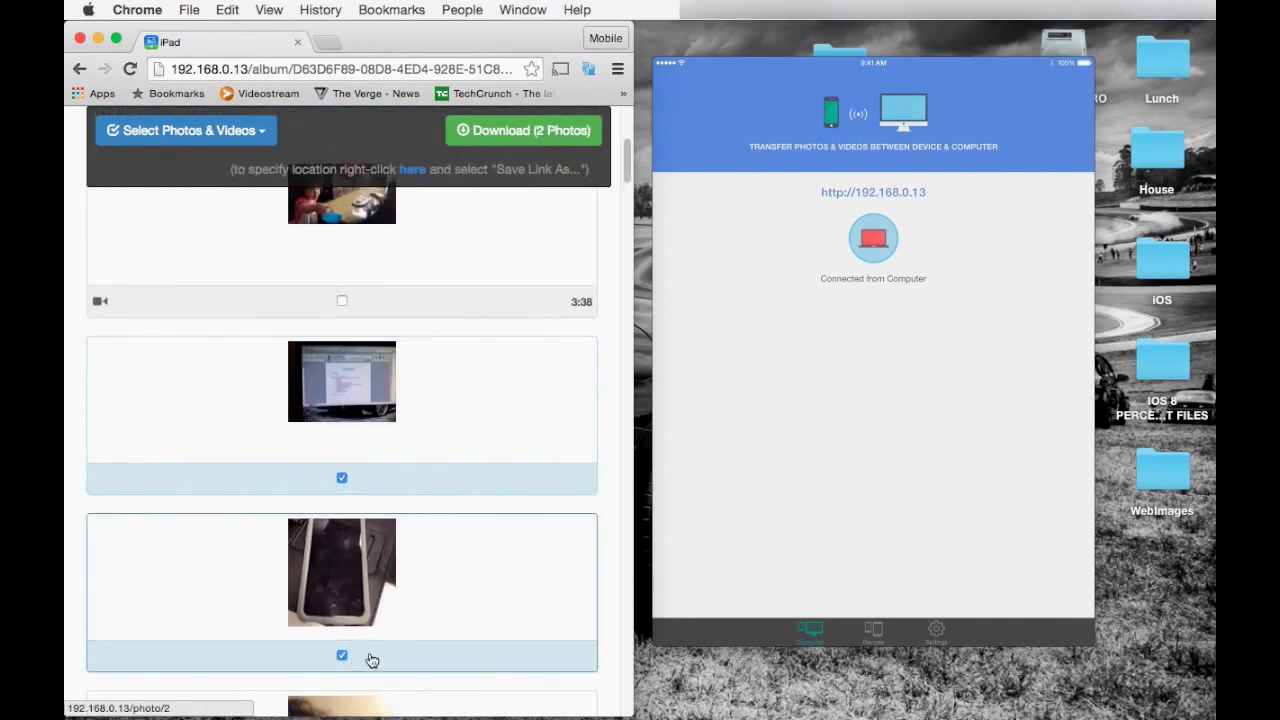
# Step: Save the download link of the selected photos to the Desktop under the name BackUpPics
pyautogui.scroll(2, 350, 427)
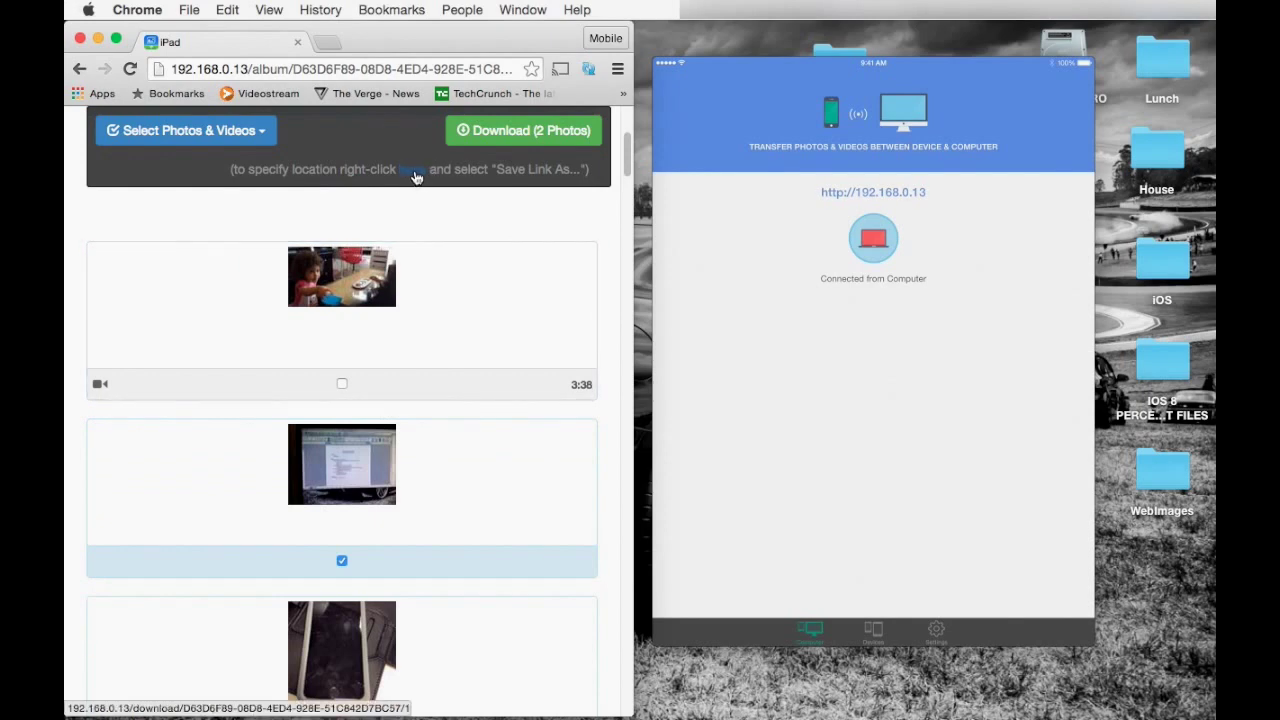
pyautogui.rightClick(416, 176)
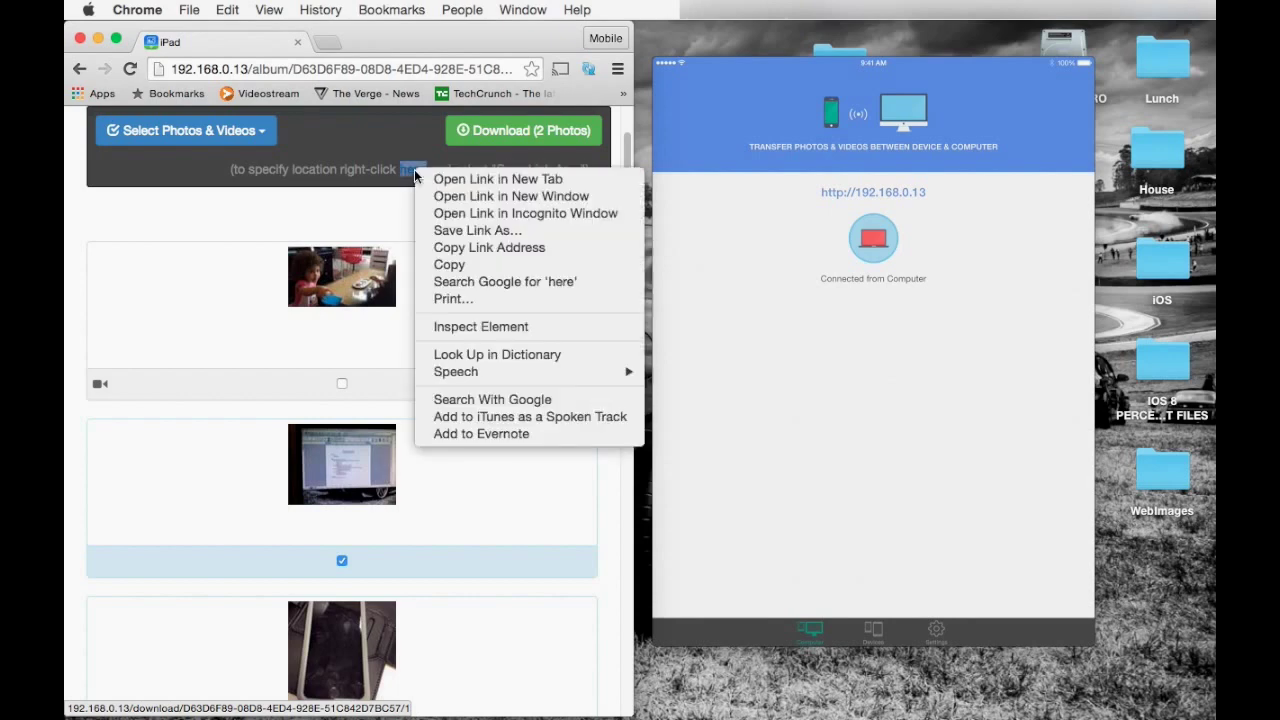
pyautogui.click(447, 231)
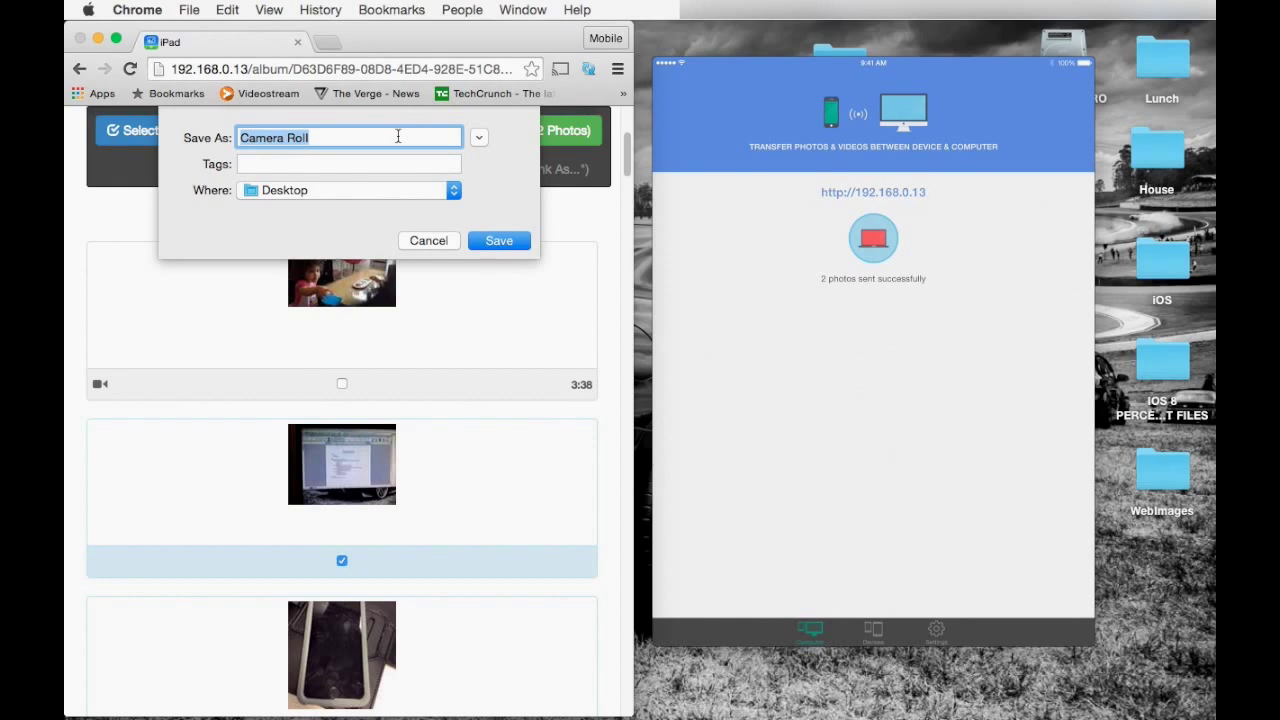
pyautogui.write('Back')
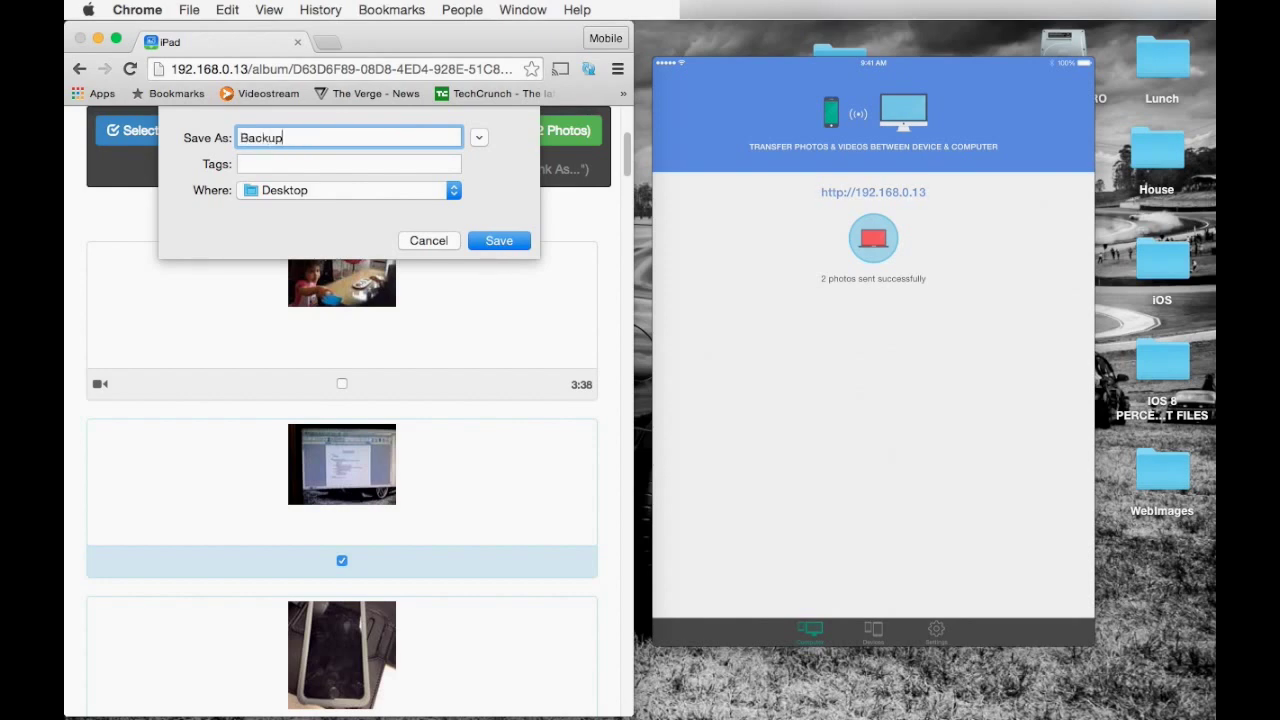
pyautogui.write('UpPics')
pyautogui.click(495, 241)
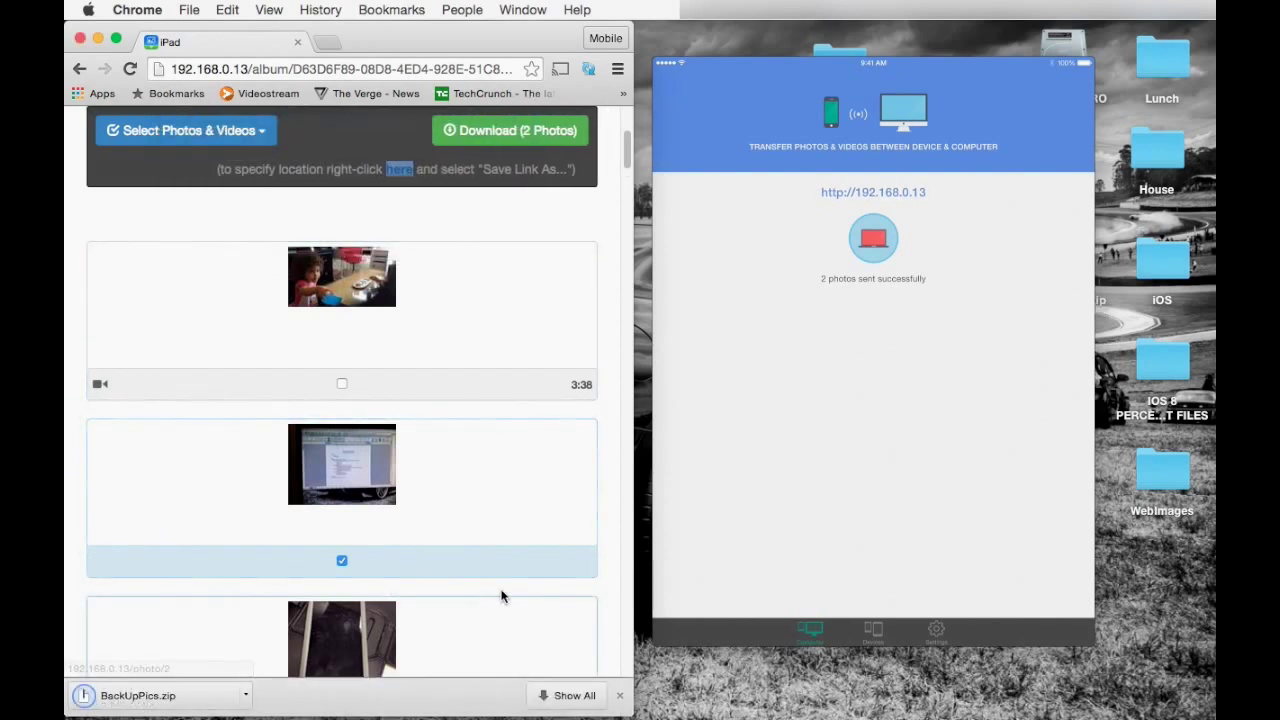
# Step: Move the mirrored iPad window off the desktop icons and extract BackUpPics.zip in Finder
pyautogui.moveTo(644, 520)
pyautogui.moveTo(868, 68); pyautogui.dragTo(774, 65)
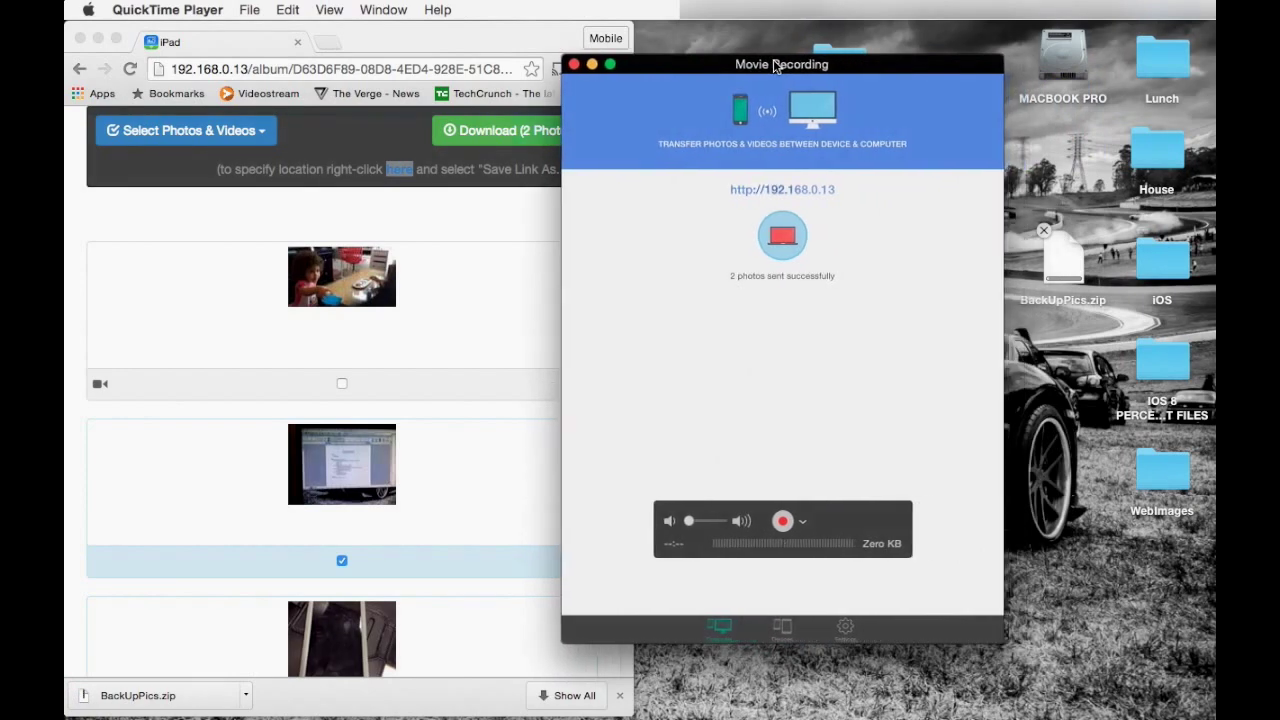
pyautogui.click(1070, 268)
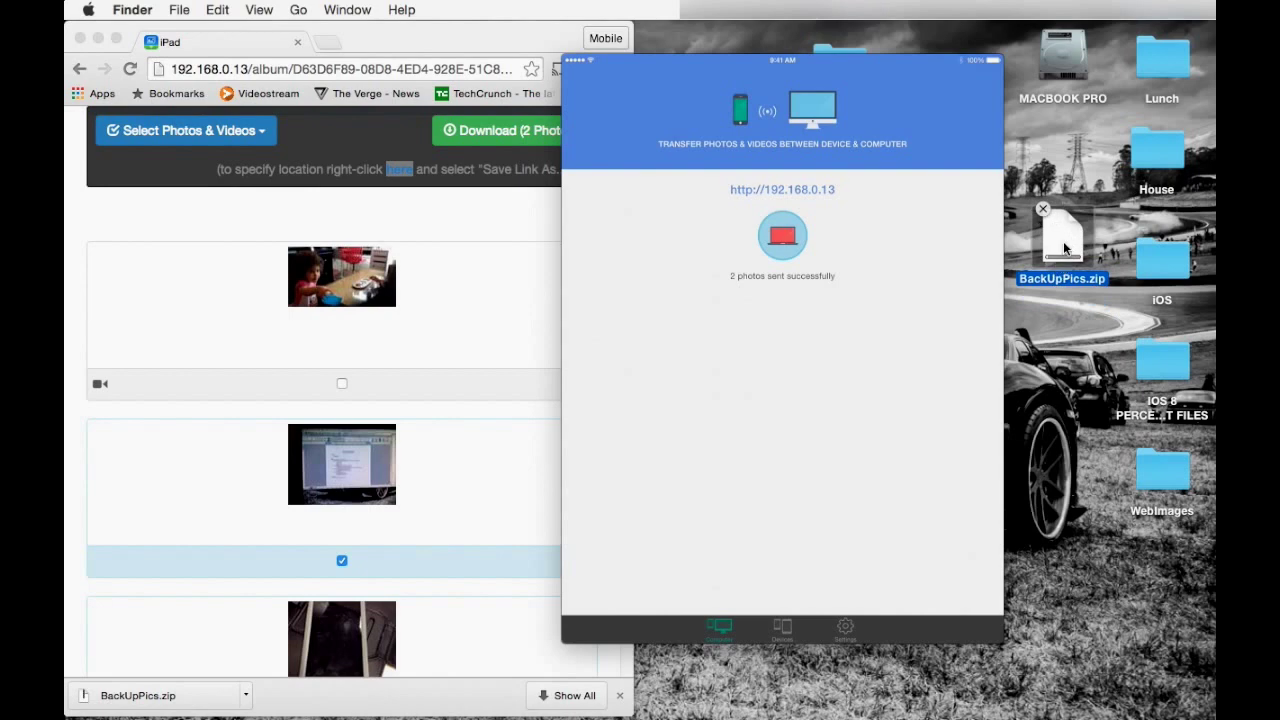
pyautogui.rightClick(1066, 249)
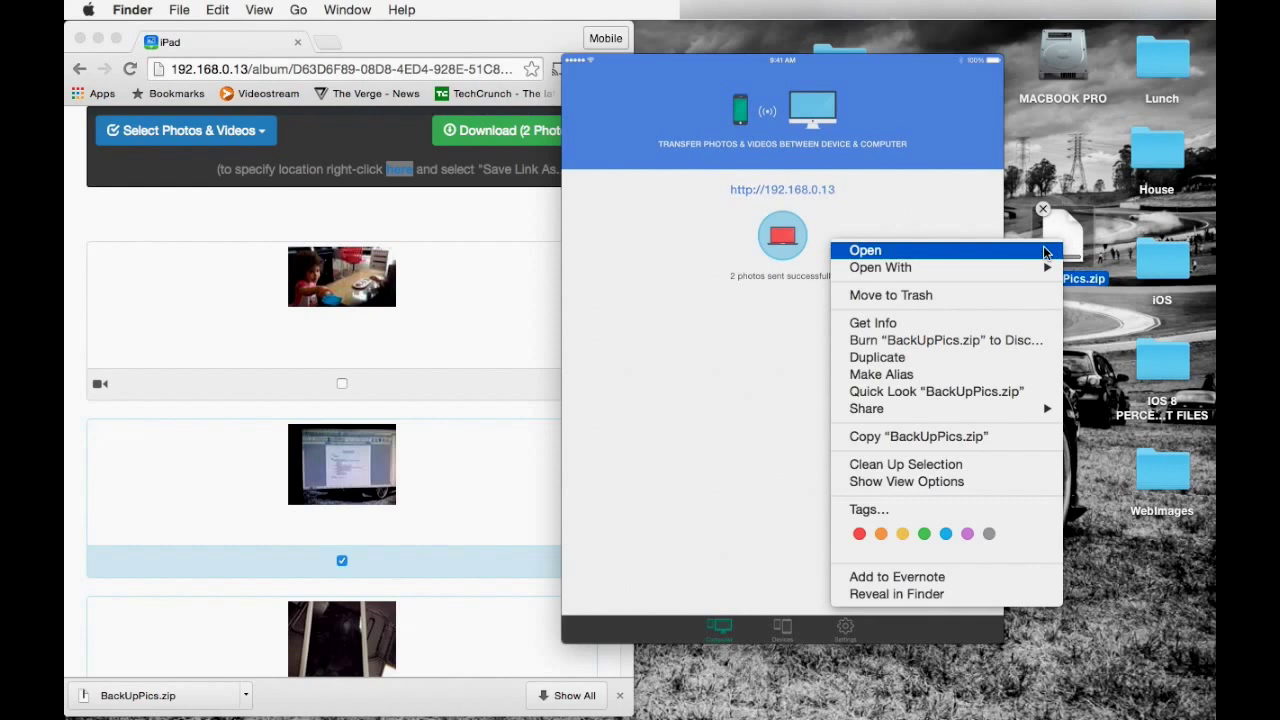
pyautogui.click(1045, 252)
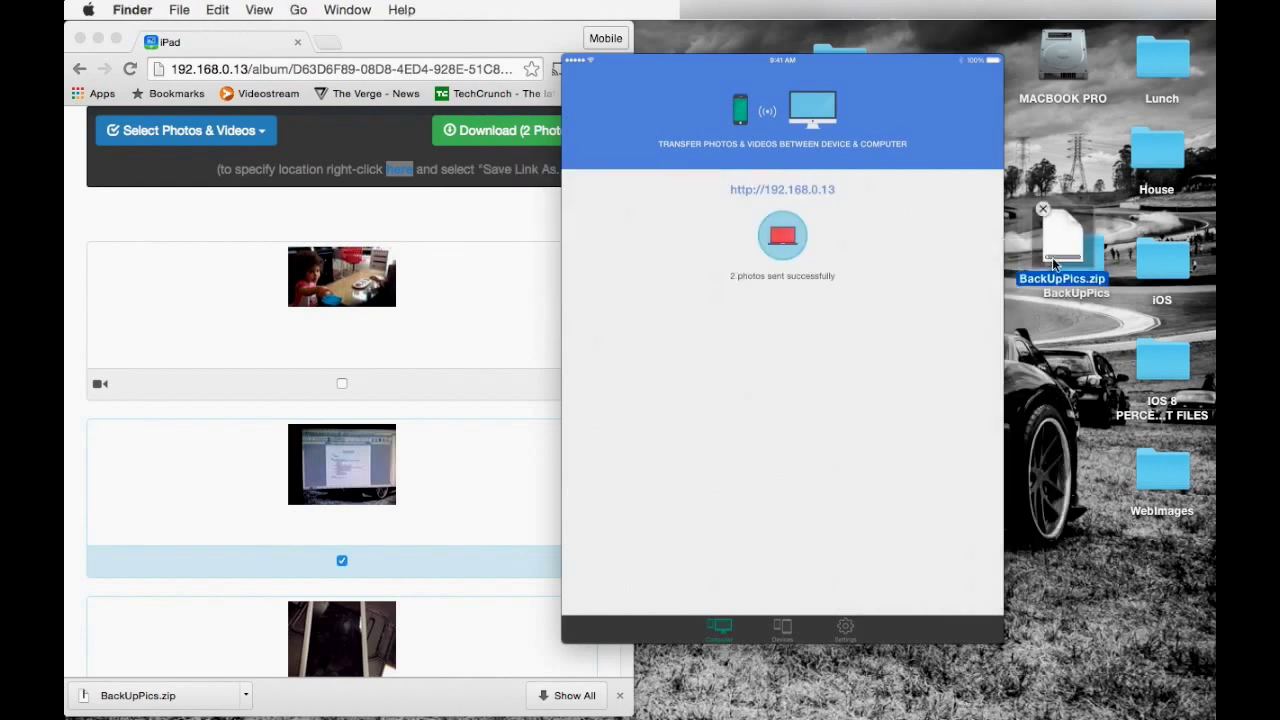
# Step: Move BackUpPics.zip to the Trash and open the extracted BackUpPics folder from the desktop
pyautogui.moveTo(1057, 173); pyautogui.dragTo(1056, 160)
pyautogui.rightClick(1056, 158)
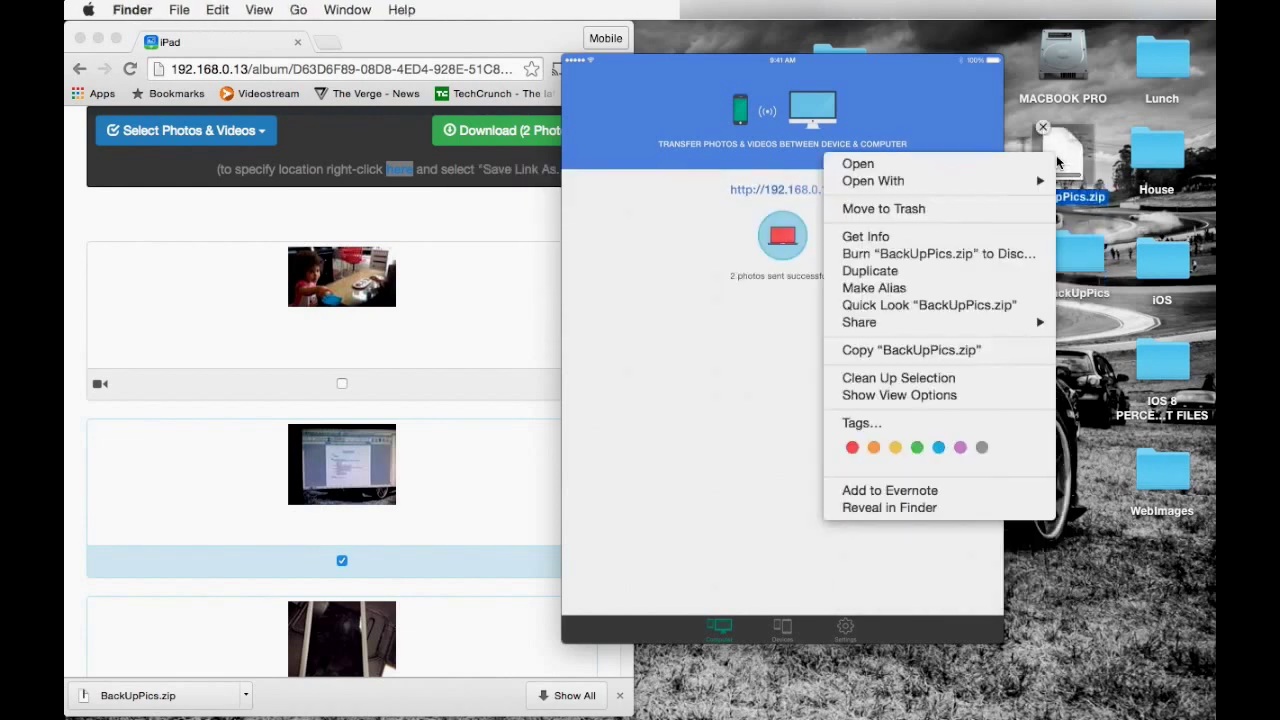
pyautogui.click(1024, 210)
pyautogui.moveTo(1080, 258); pyautogui.dragTo(1062, 168)
pyautogui.doubleClick(1066, 163)
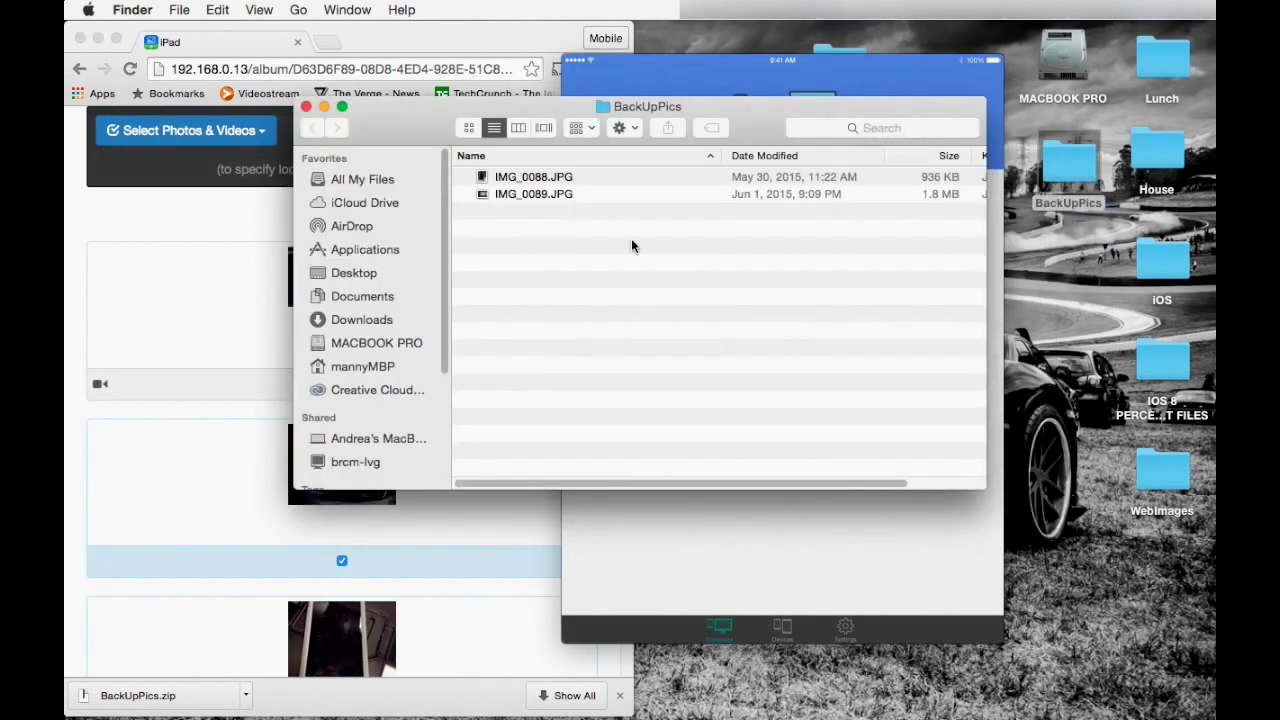
# Step: View IMG_0088.JPG and IMG_0089.JPG from the BackUpPics folder, closing each image and finally the folder window
pyautogui.moveTo(570, 118); pyautogui.dragTo(743, 121)
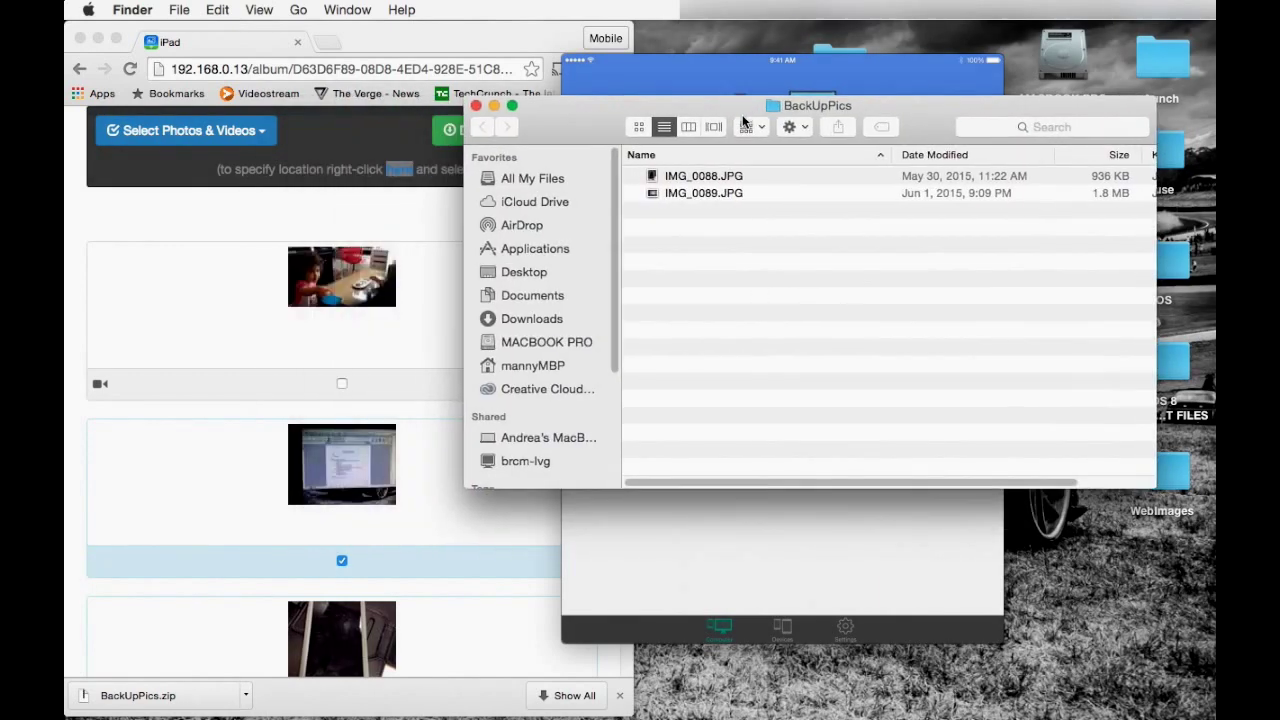
pyautogui.click(690, 180)
pyautogui.press('super+o')
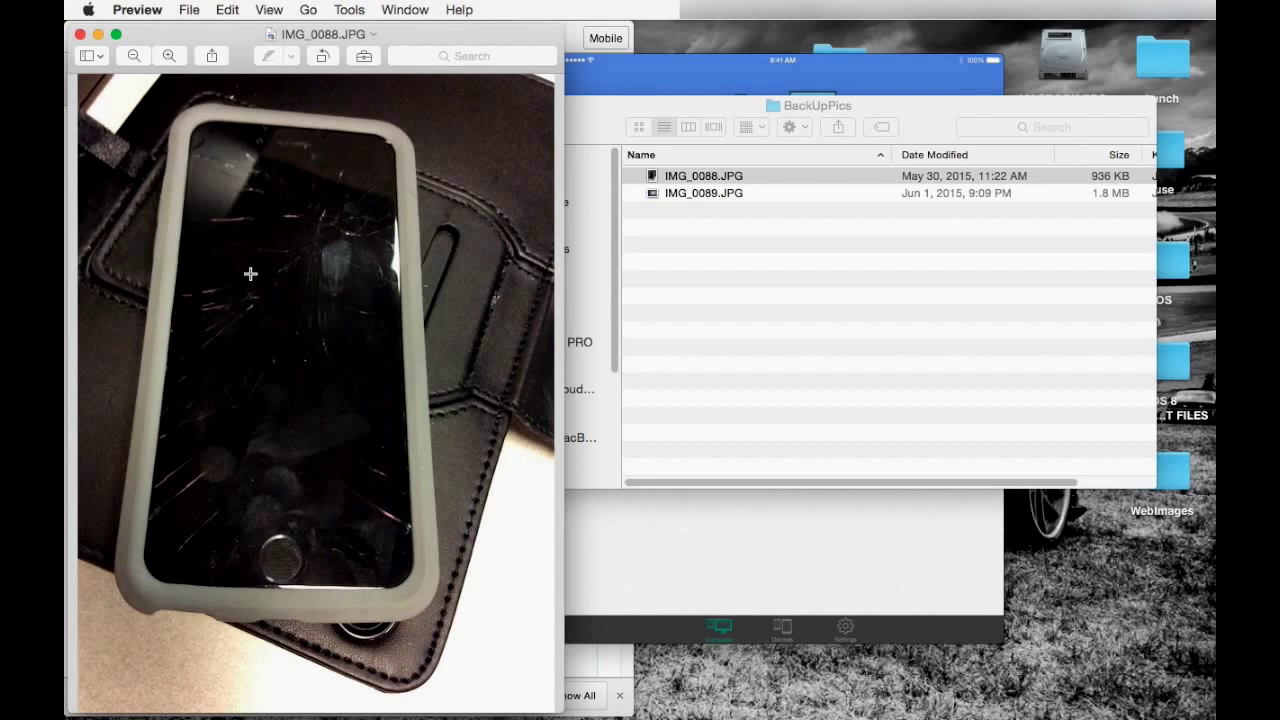
pyautogui.click(80, 34)
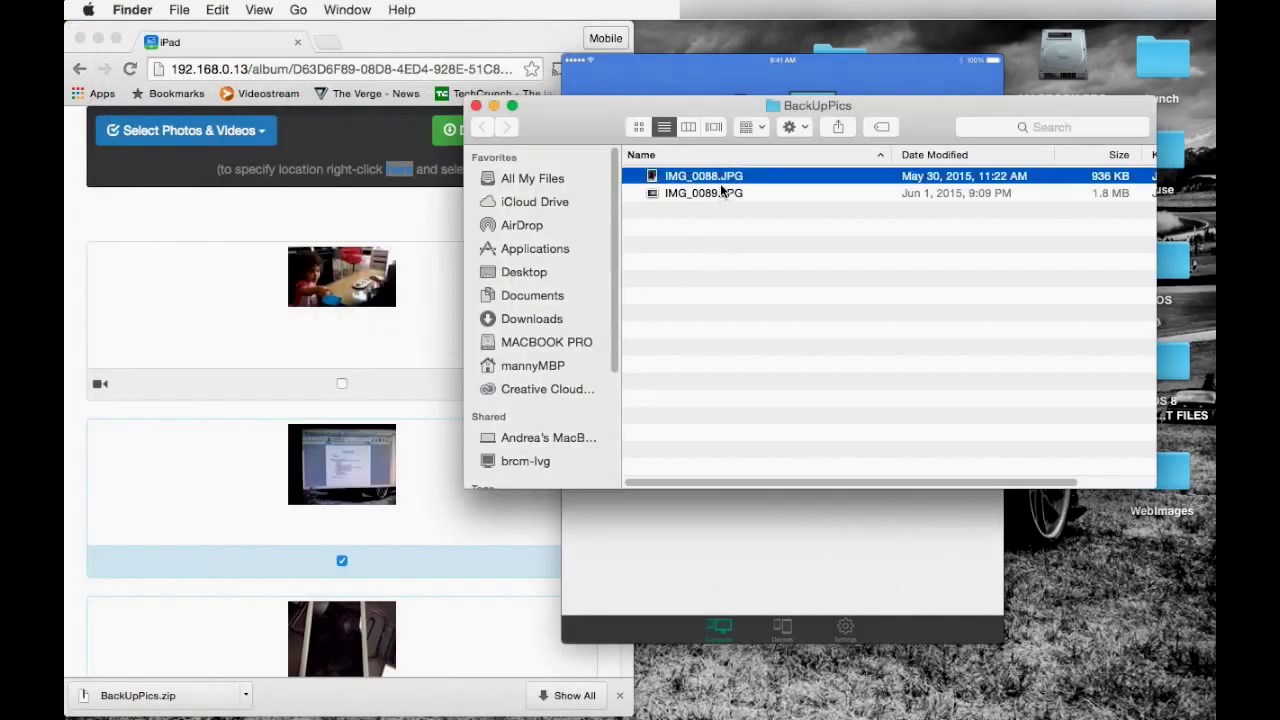
pyautogui.doubleClick(725, 195)
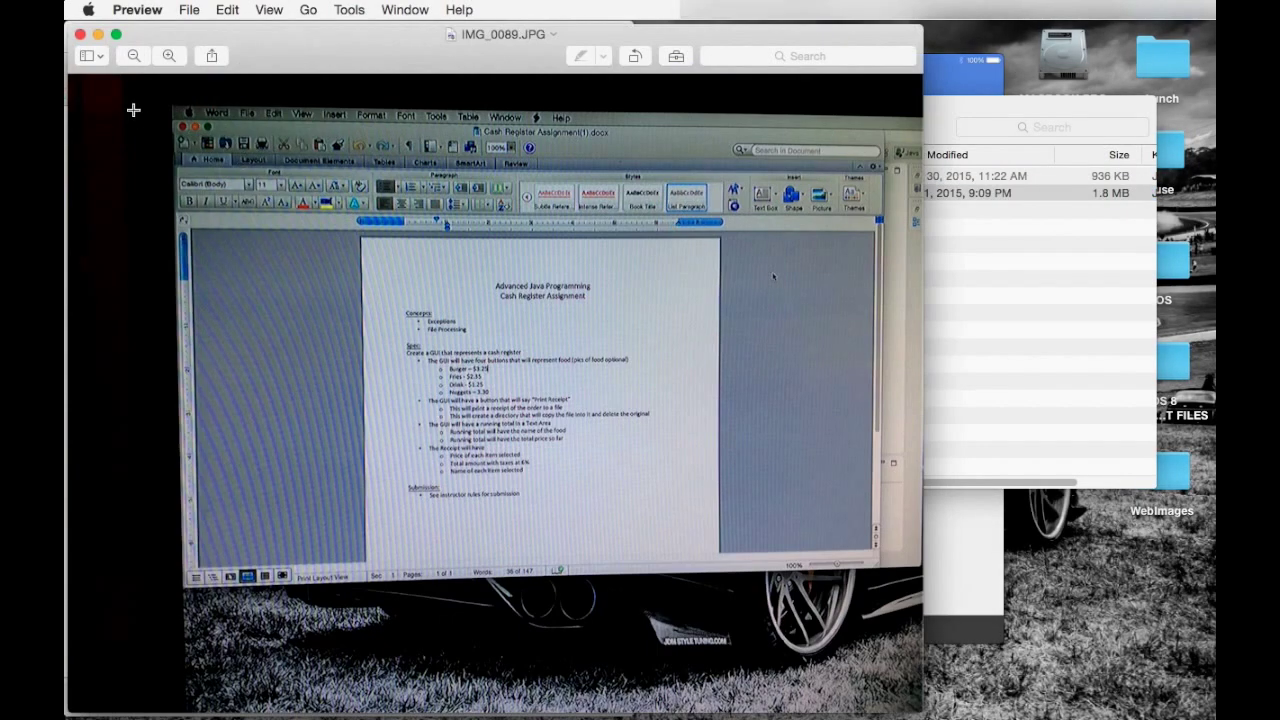
pyautogui.click(80, 34)
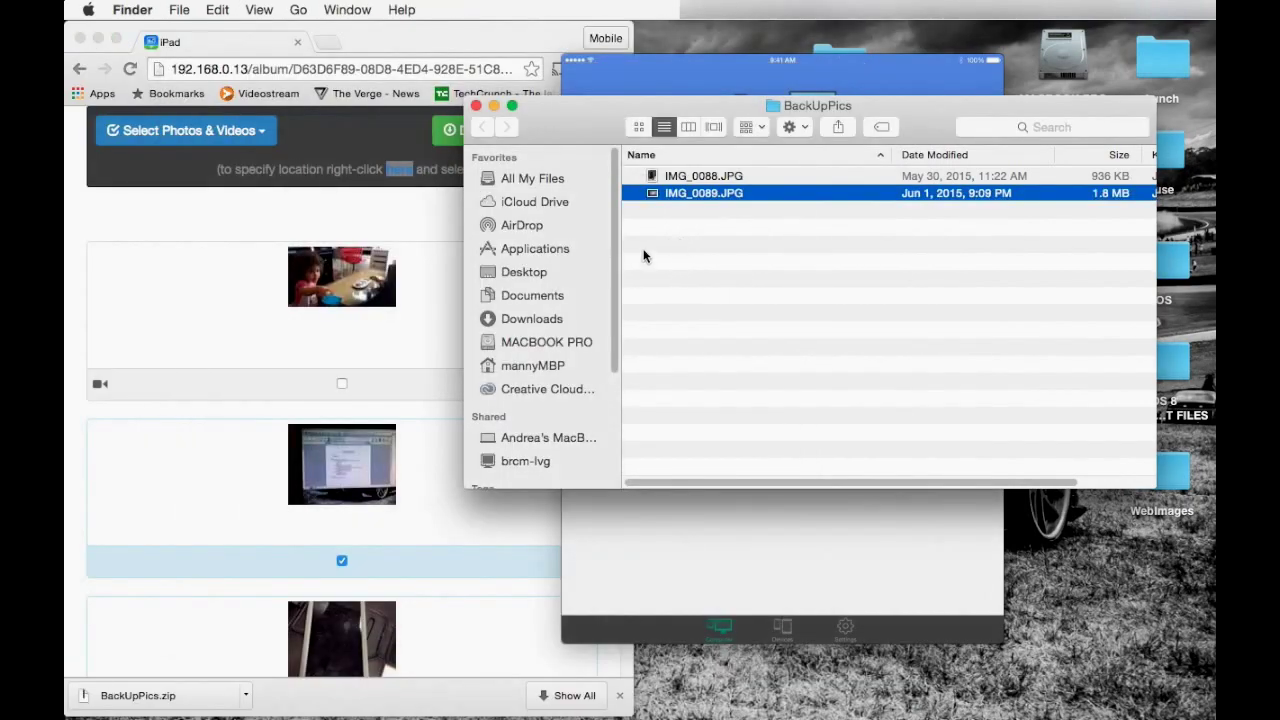
pyautogui.click(476, 105)
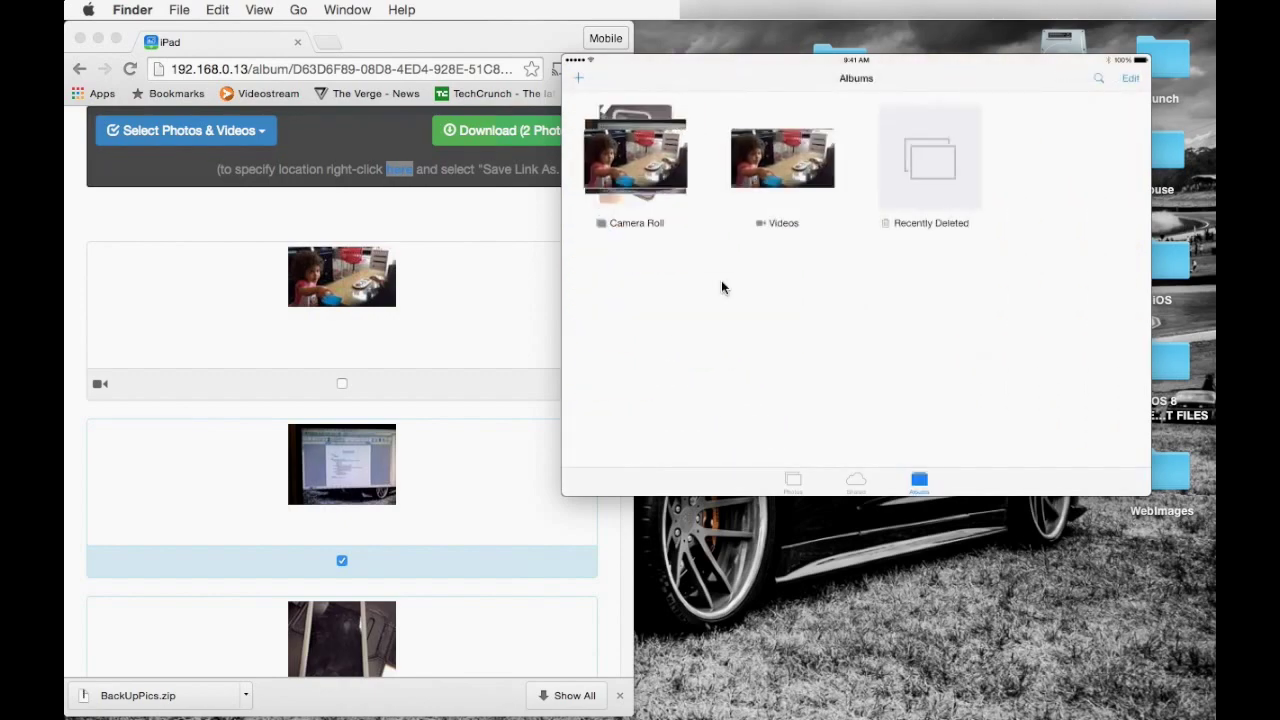
pyautogui.moveTo(738, 312)
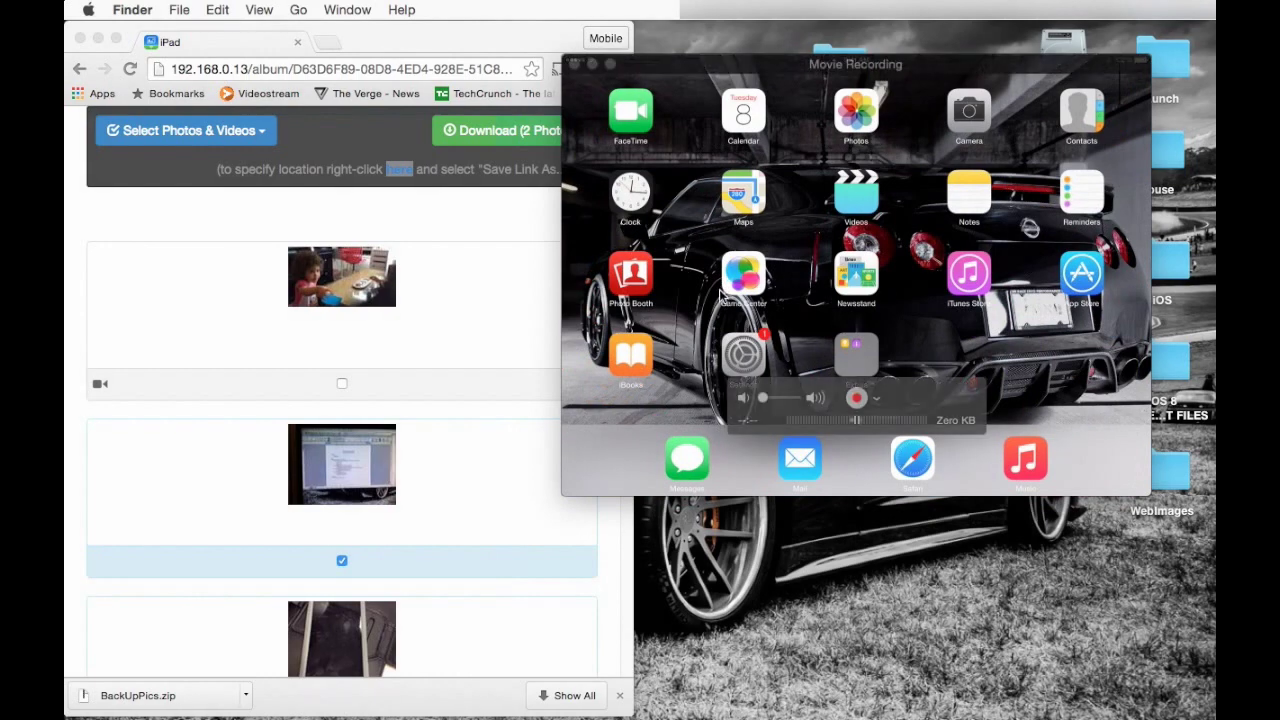